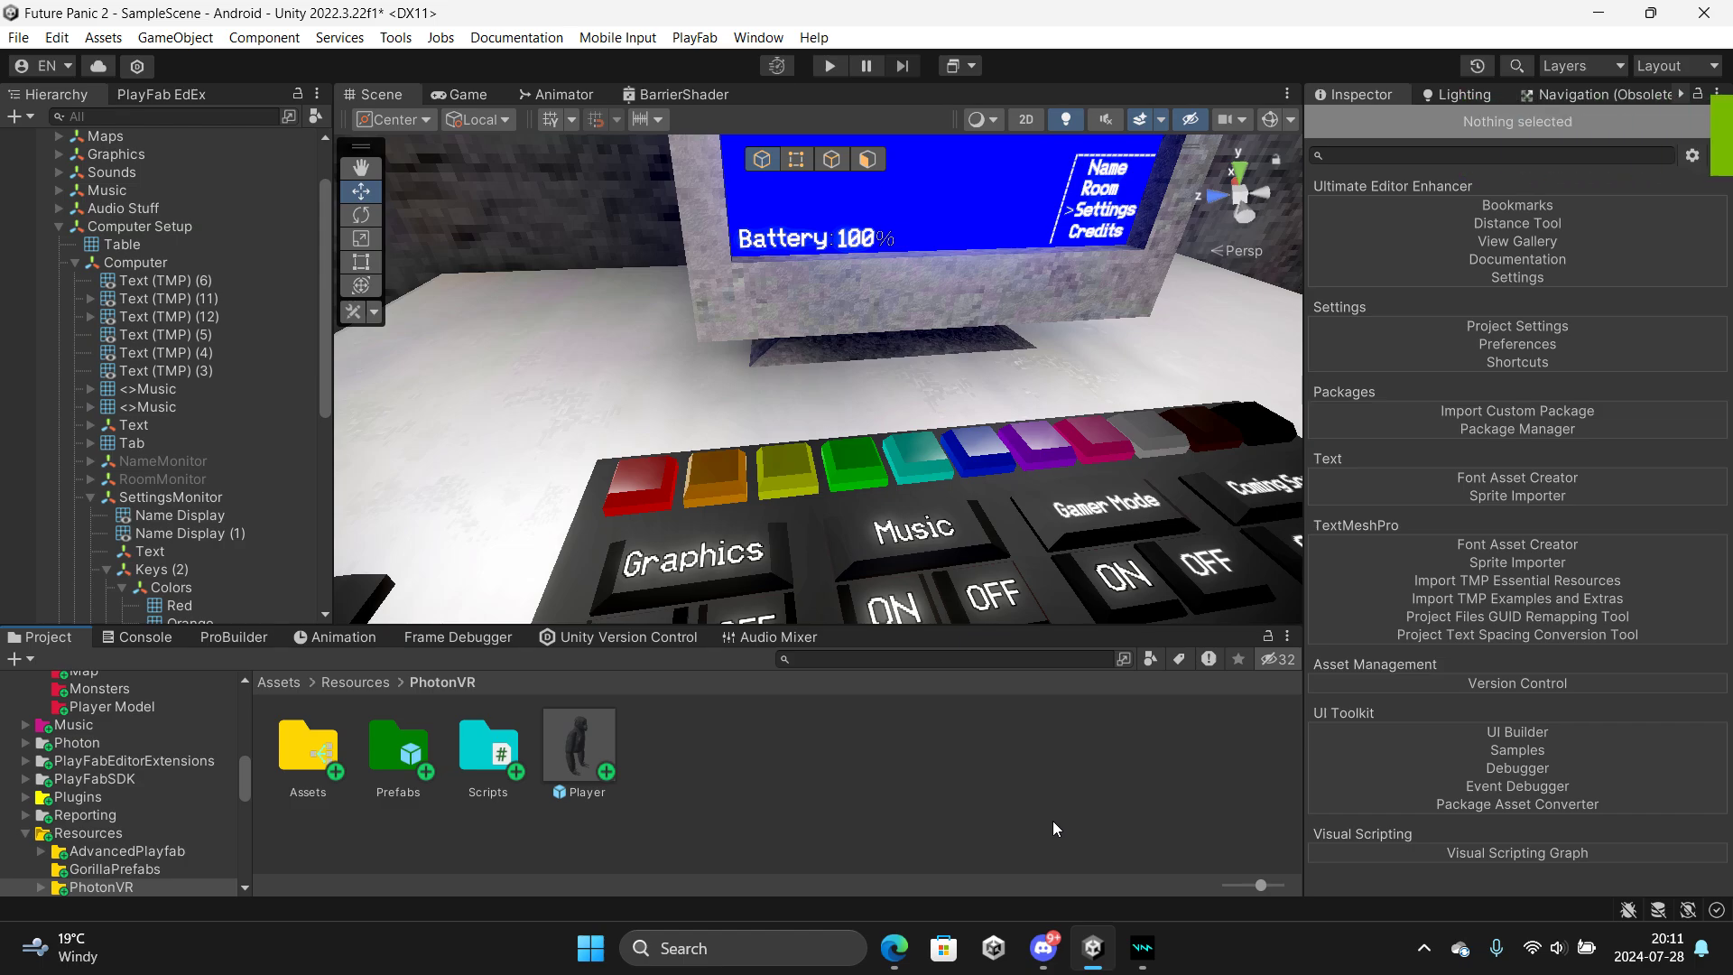
Switch to Discord to view the Colorer script in the color-change channel, and return to the Unity scene
{"action": "left_click", "coordinate": [1053, 957]}
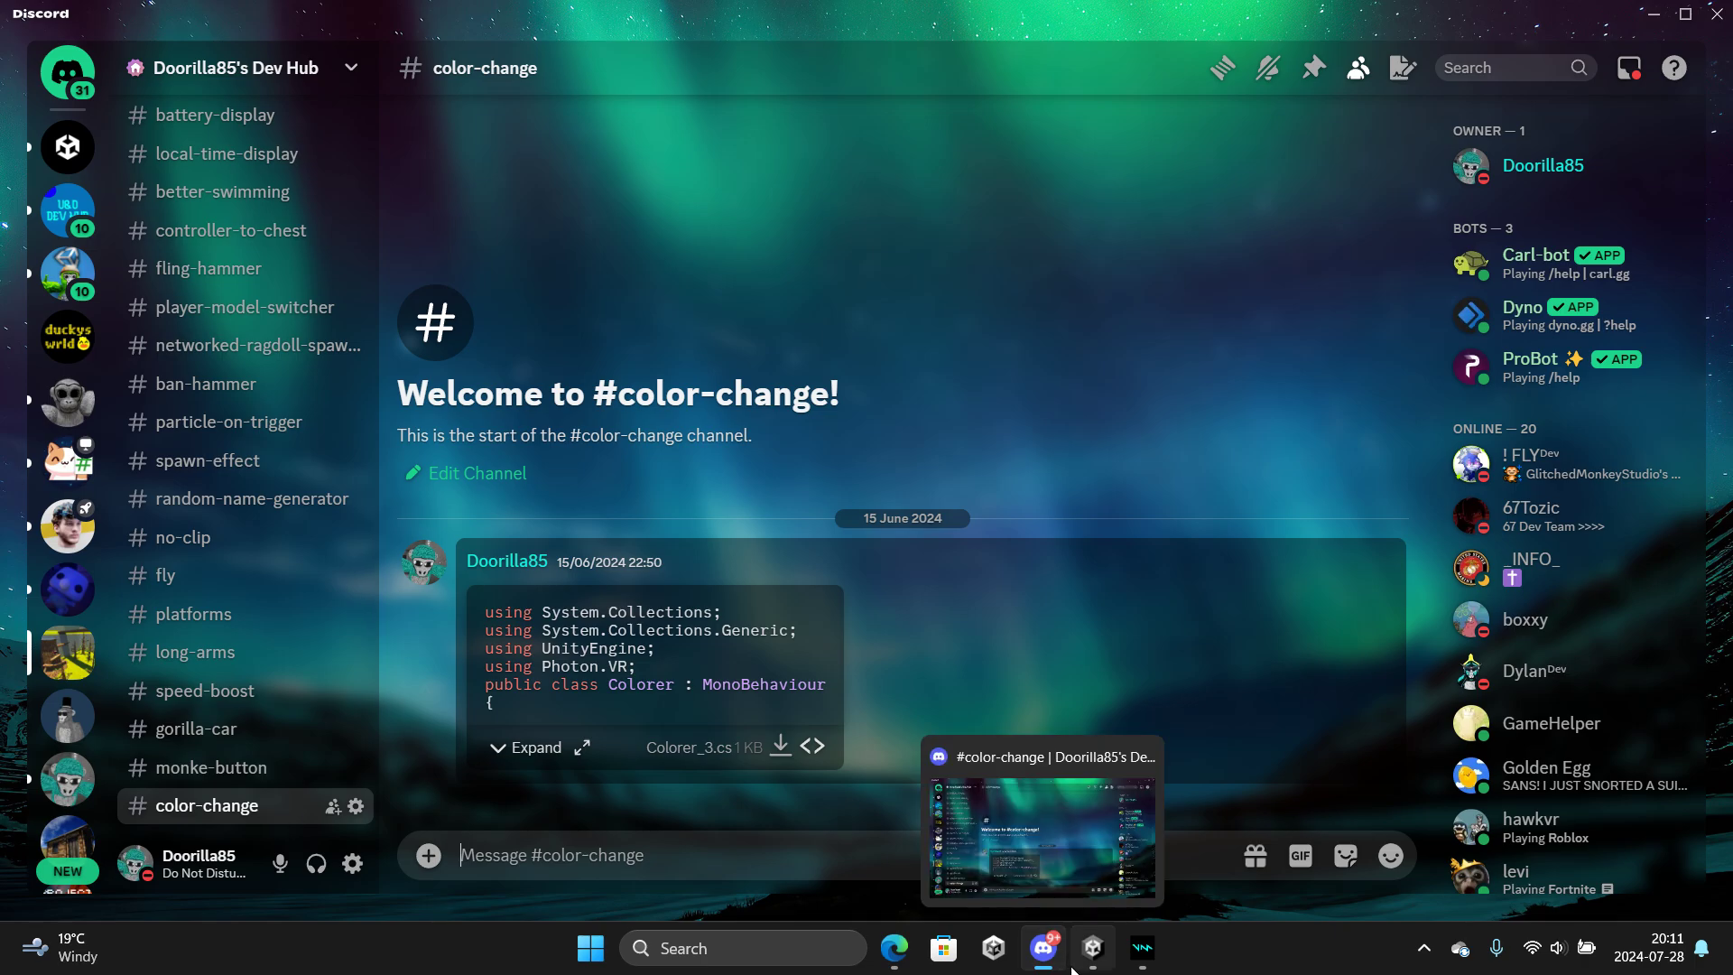
{"action": "left_click", "coordinate": [1044, 944]}
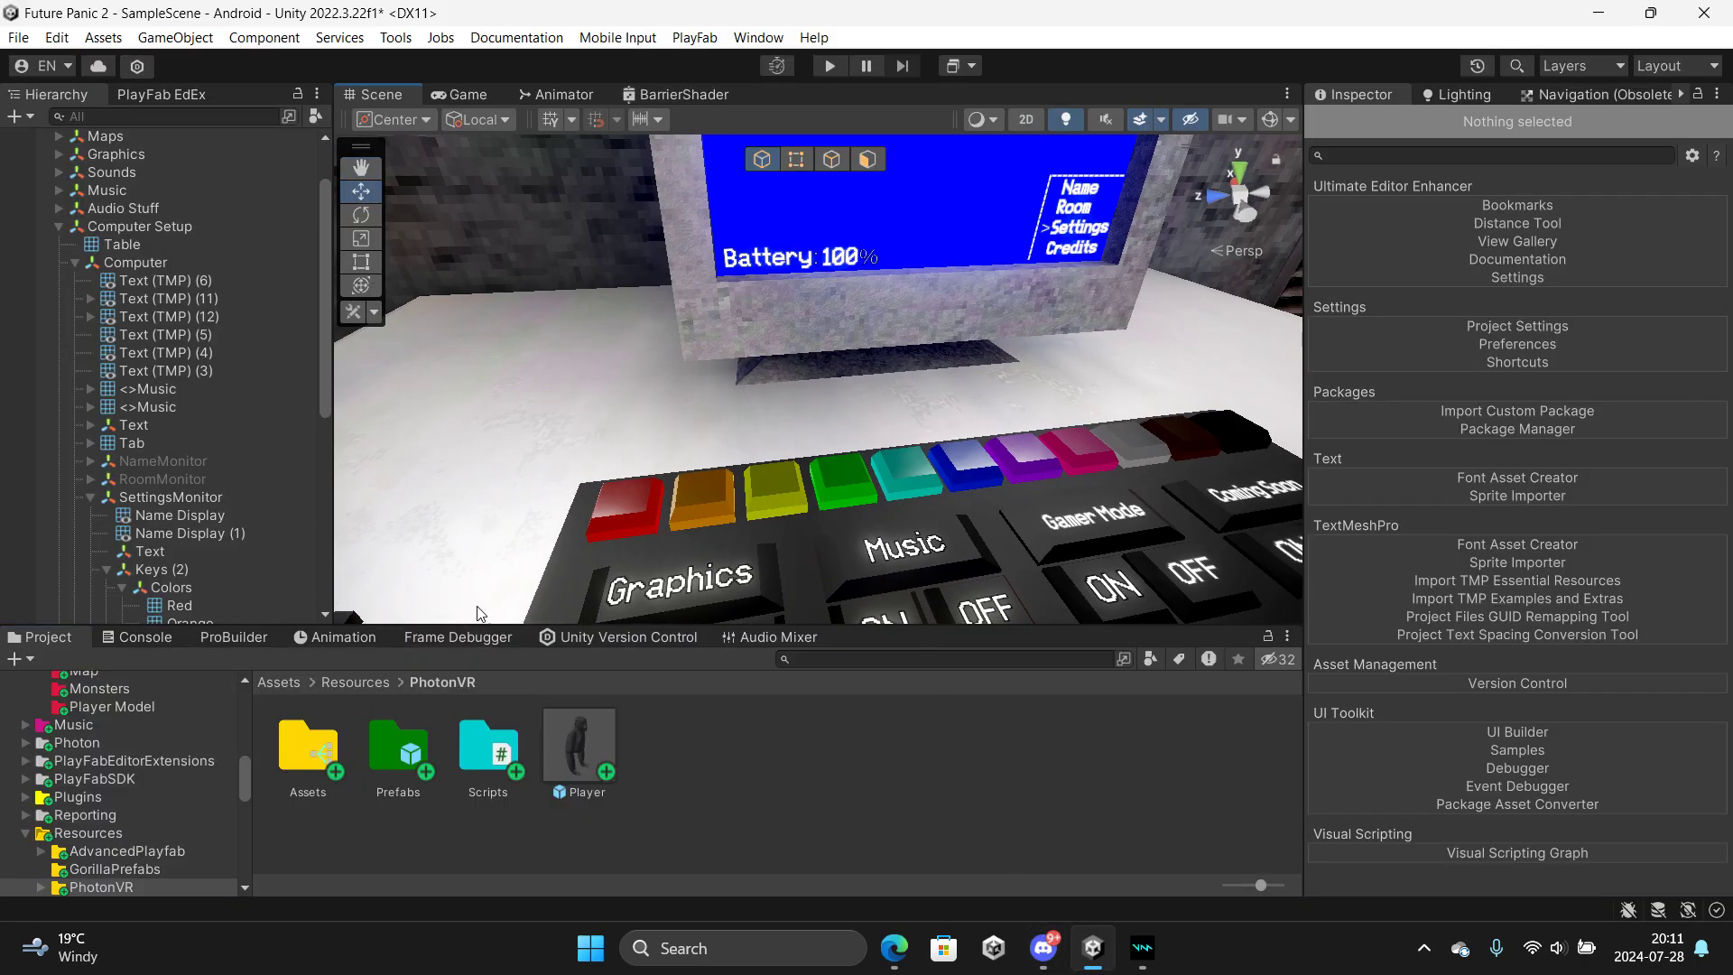
{"action": "right_click_drag", "start_coordinate": [637, 480], "coordinate": [561, 478]}
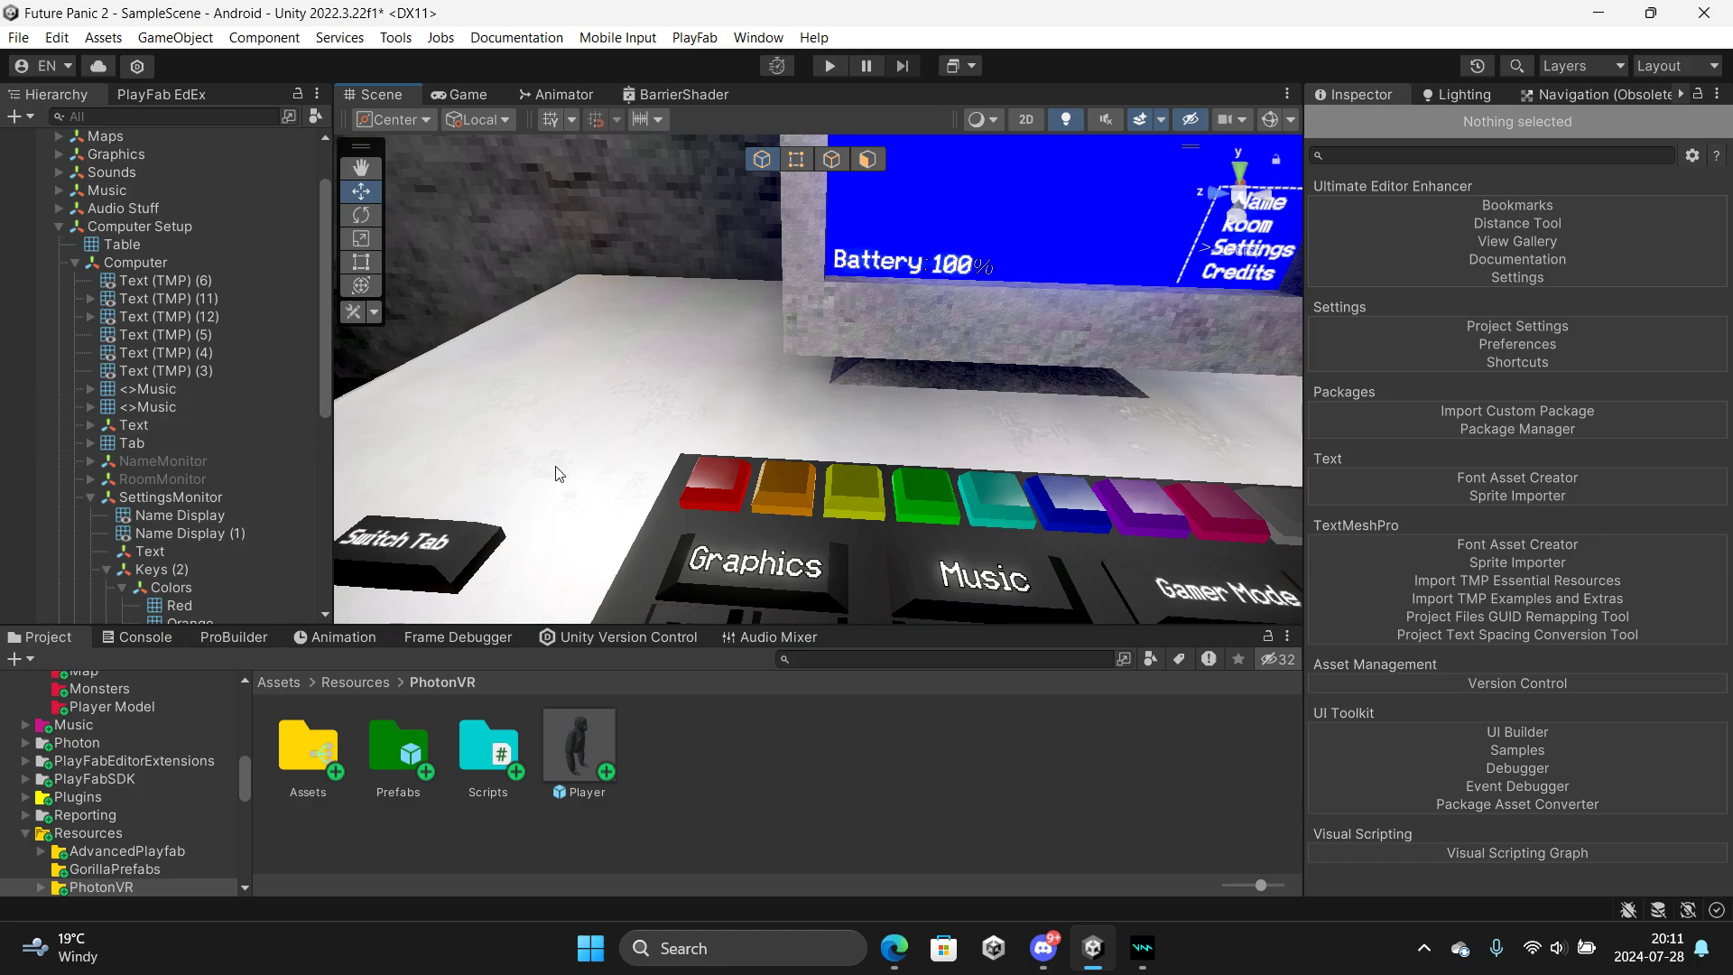
{"action": "right_click_drag", "start_coordinate": [579, 466], "coordinate": [635, 466]}
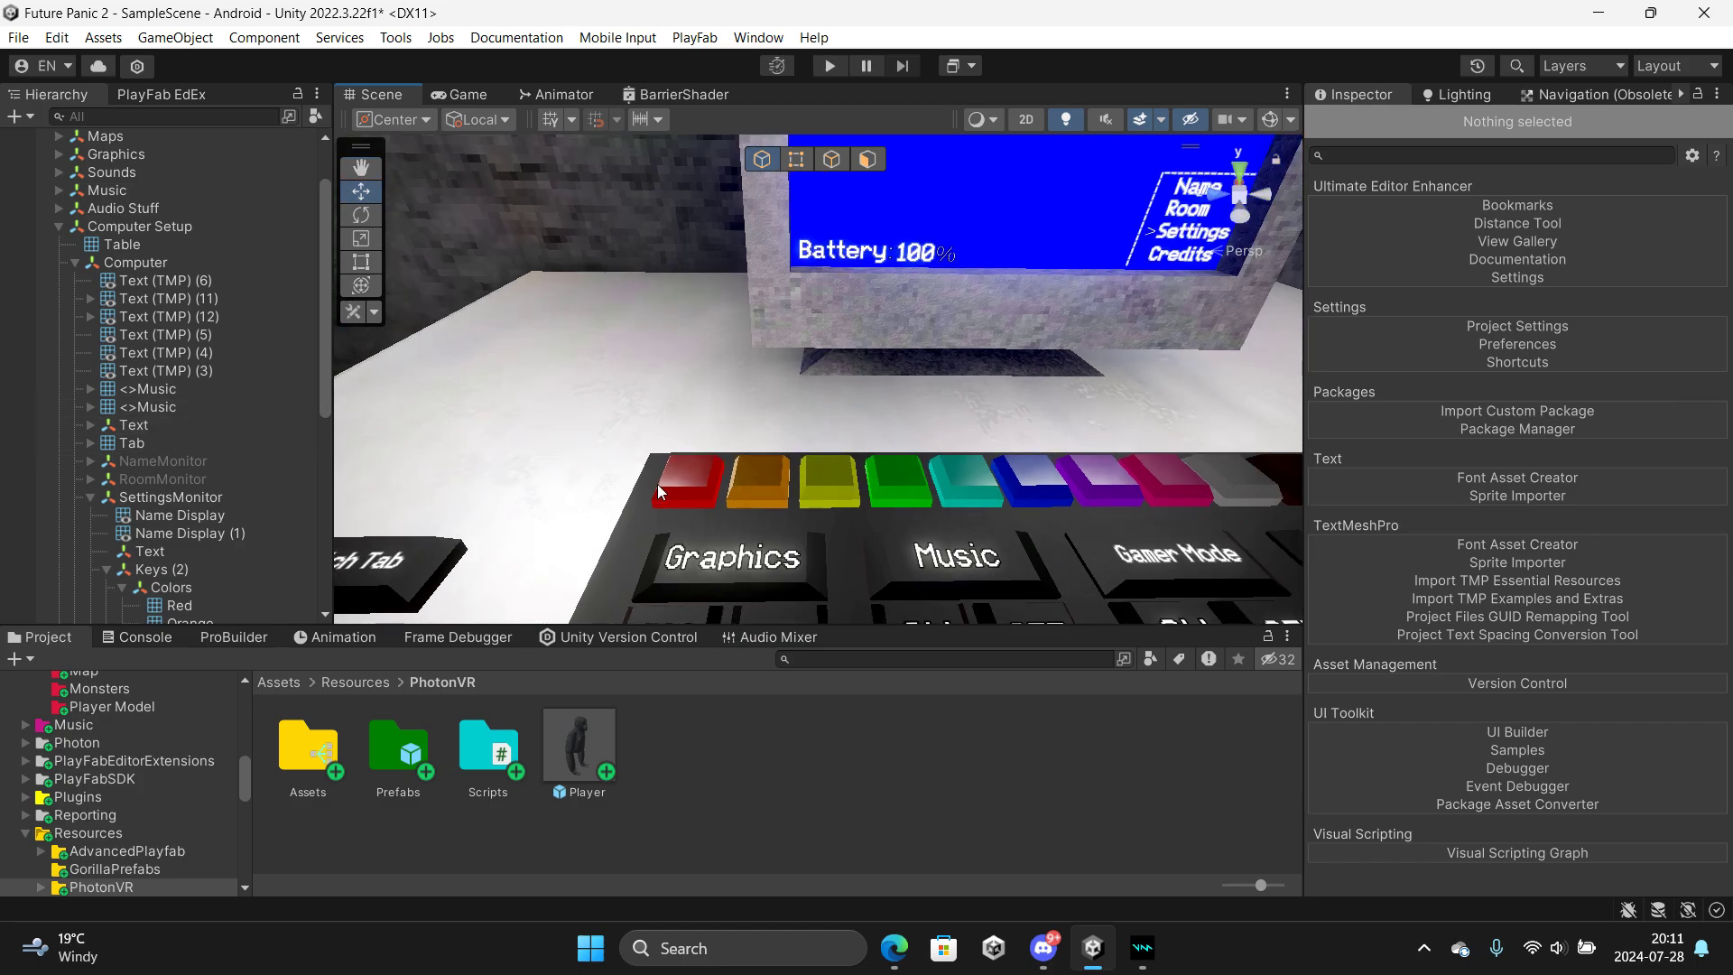
Select the red color key on the keyboard and examine its Box Collider trigger settings
{"action": "left_click", "coordinate": [658, 492]}
{"action": "left_click", "coordinate": [686, 474]}
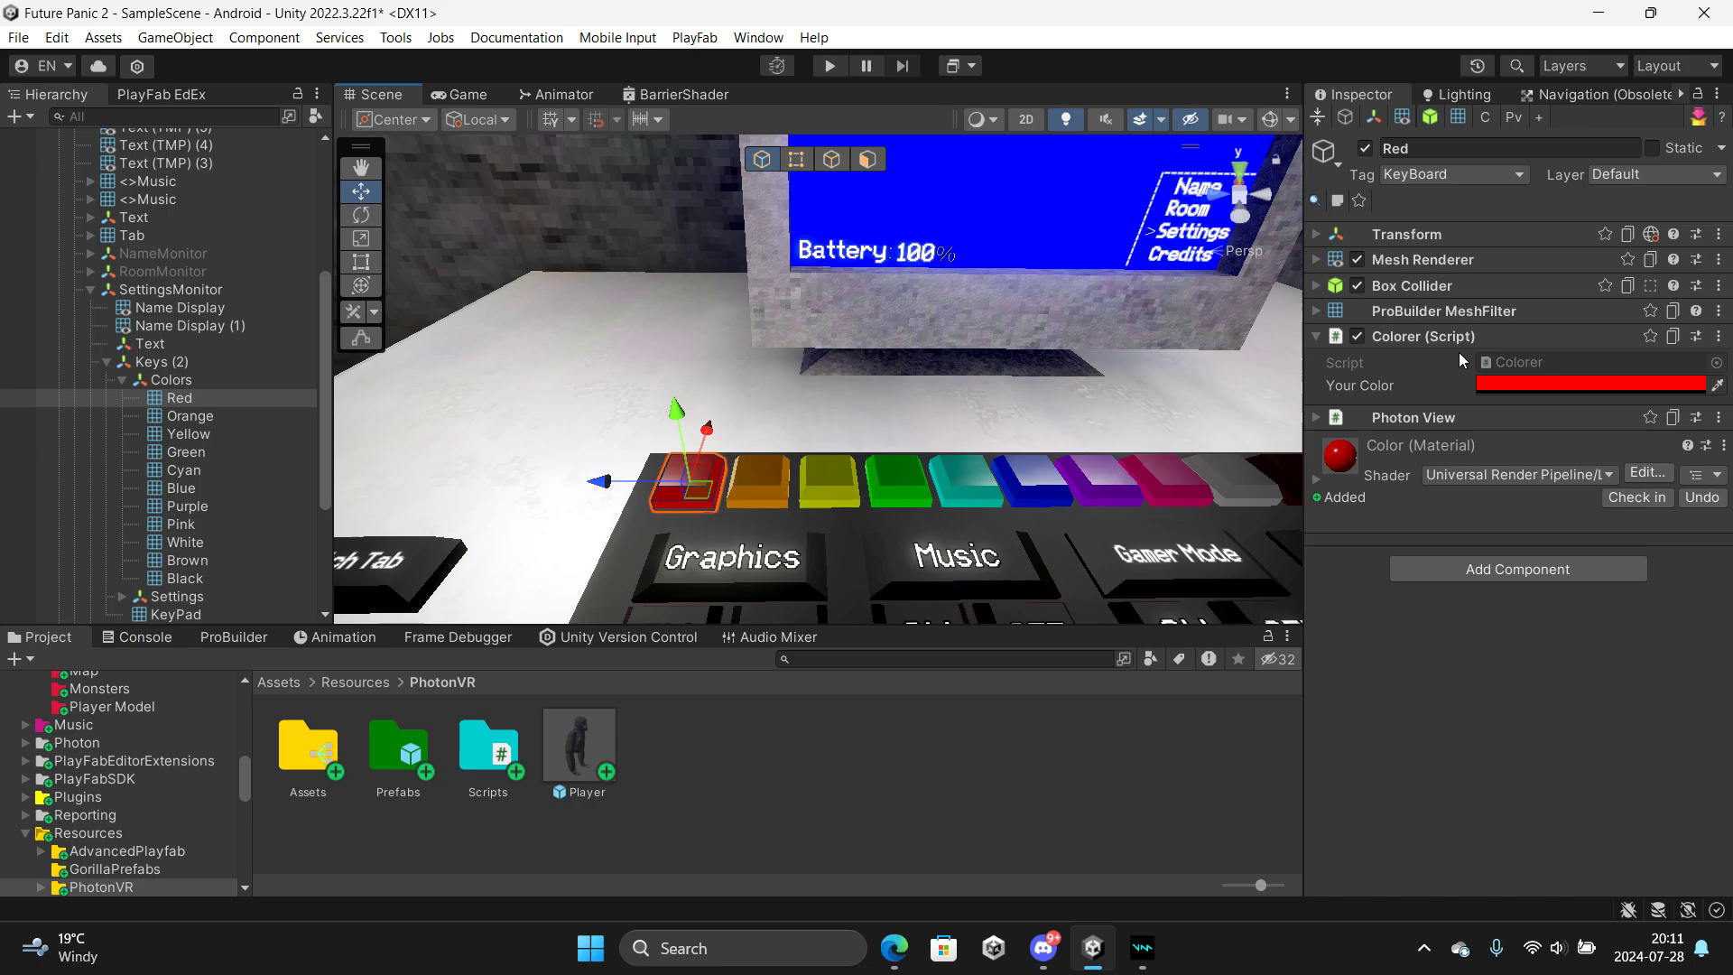
{"action": "left_click", "coordinate": [1412, 285]}
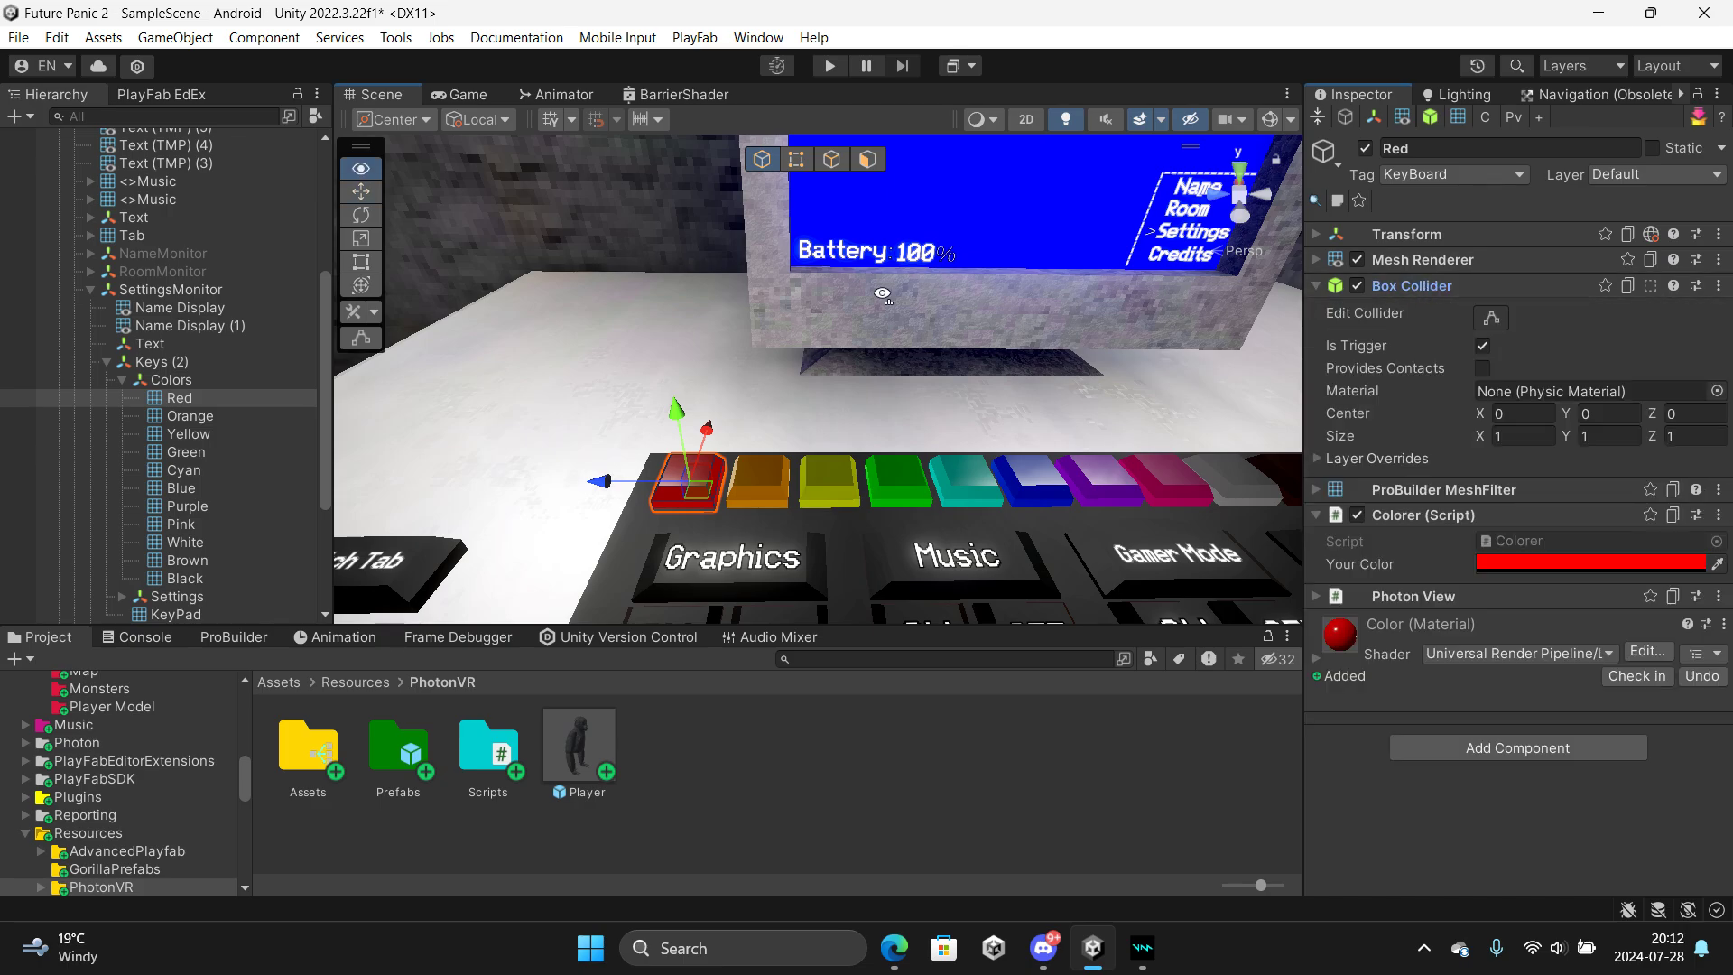
{"action": "left_click_drag", "start_coordinate": [882, 295], "coordinate": [911, 298], "text": "alt"}
{"action": "left_click", "coordinate": [1383, 285]}
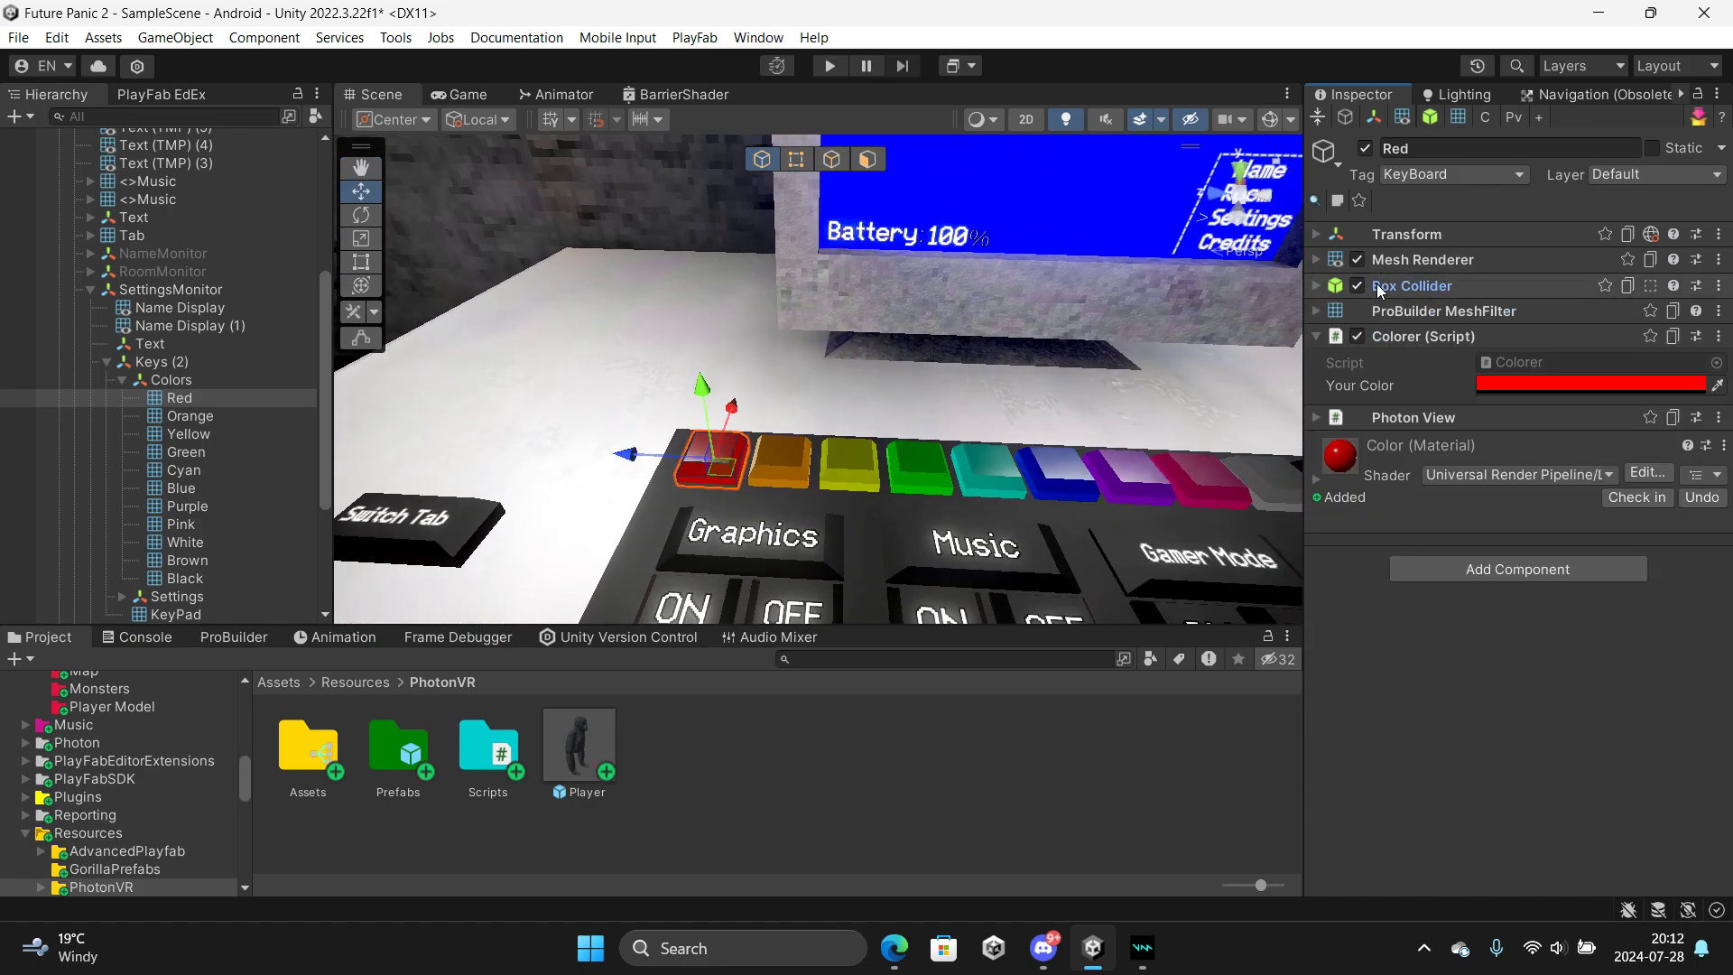
Examine the Colorer script and Photon View components on the red key
{"action": "left_click", "coordinate": [1381, 337]}
{"action": "left_click", "coordinate": [1381, 337]}
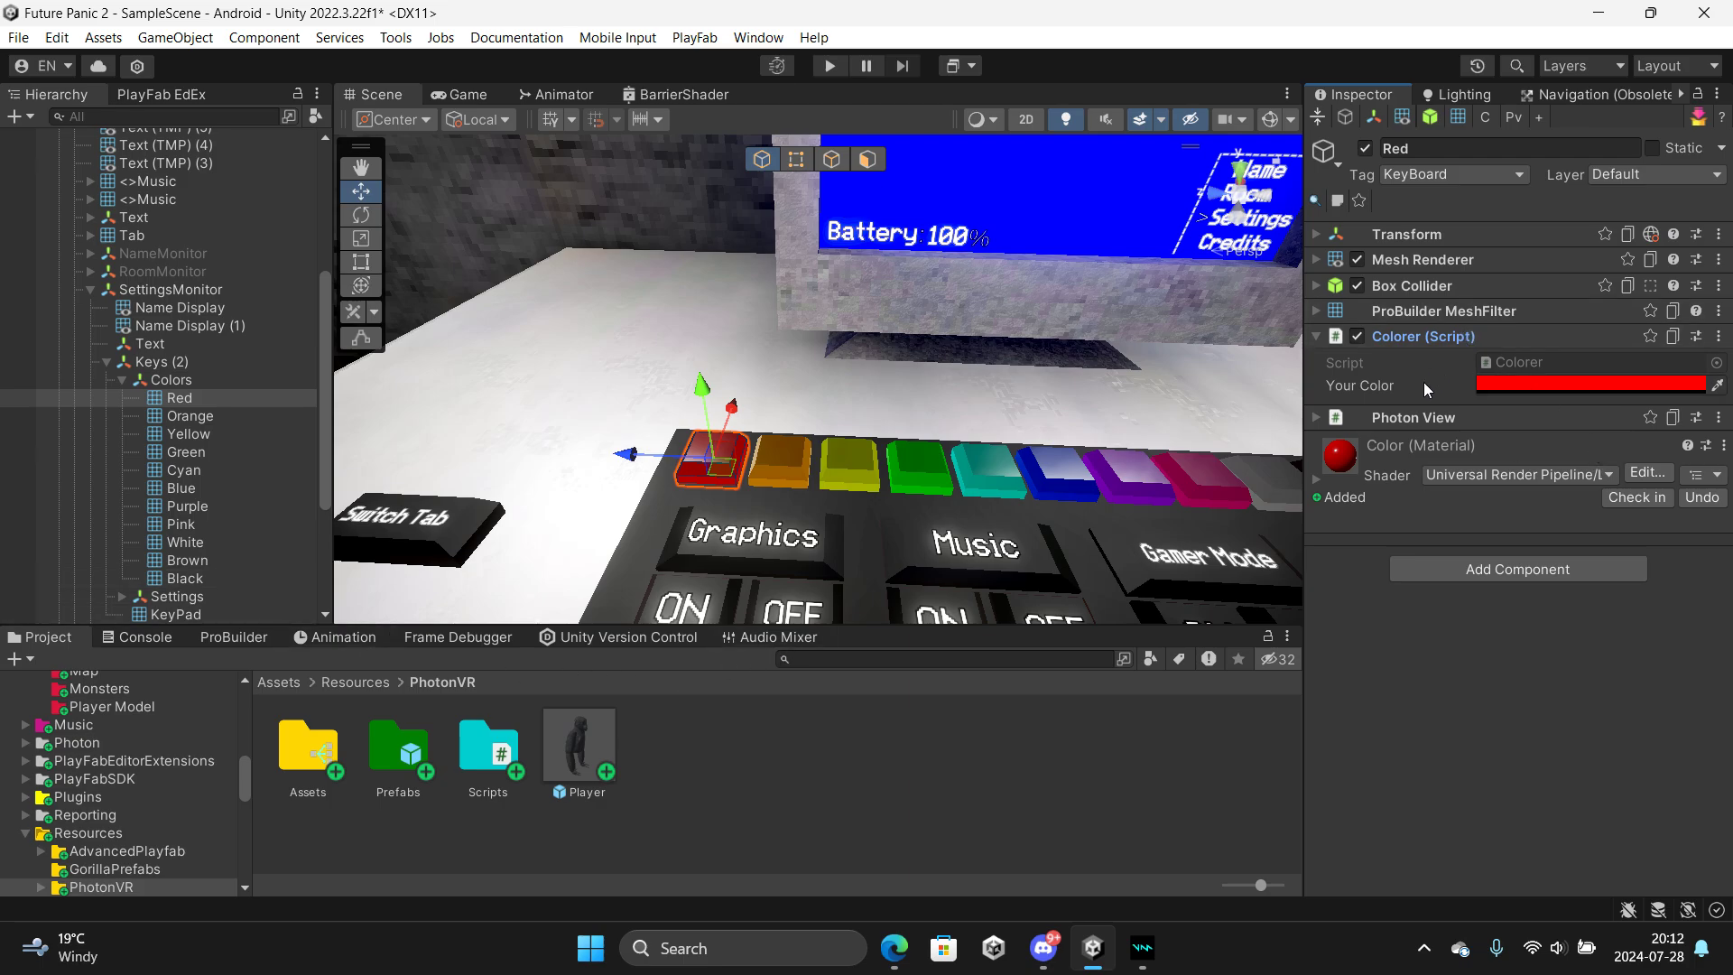
{"action": "left_click", "coordinate": [1398, 419]}
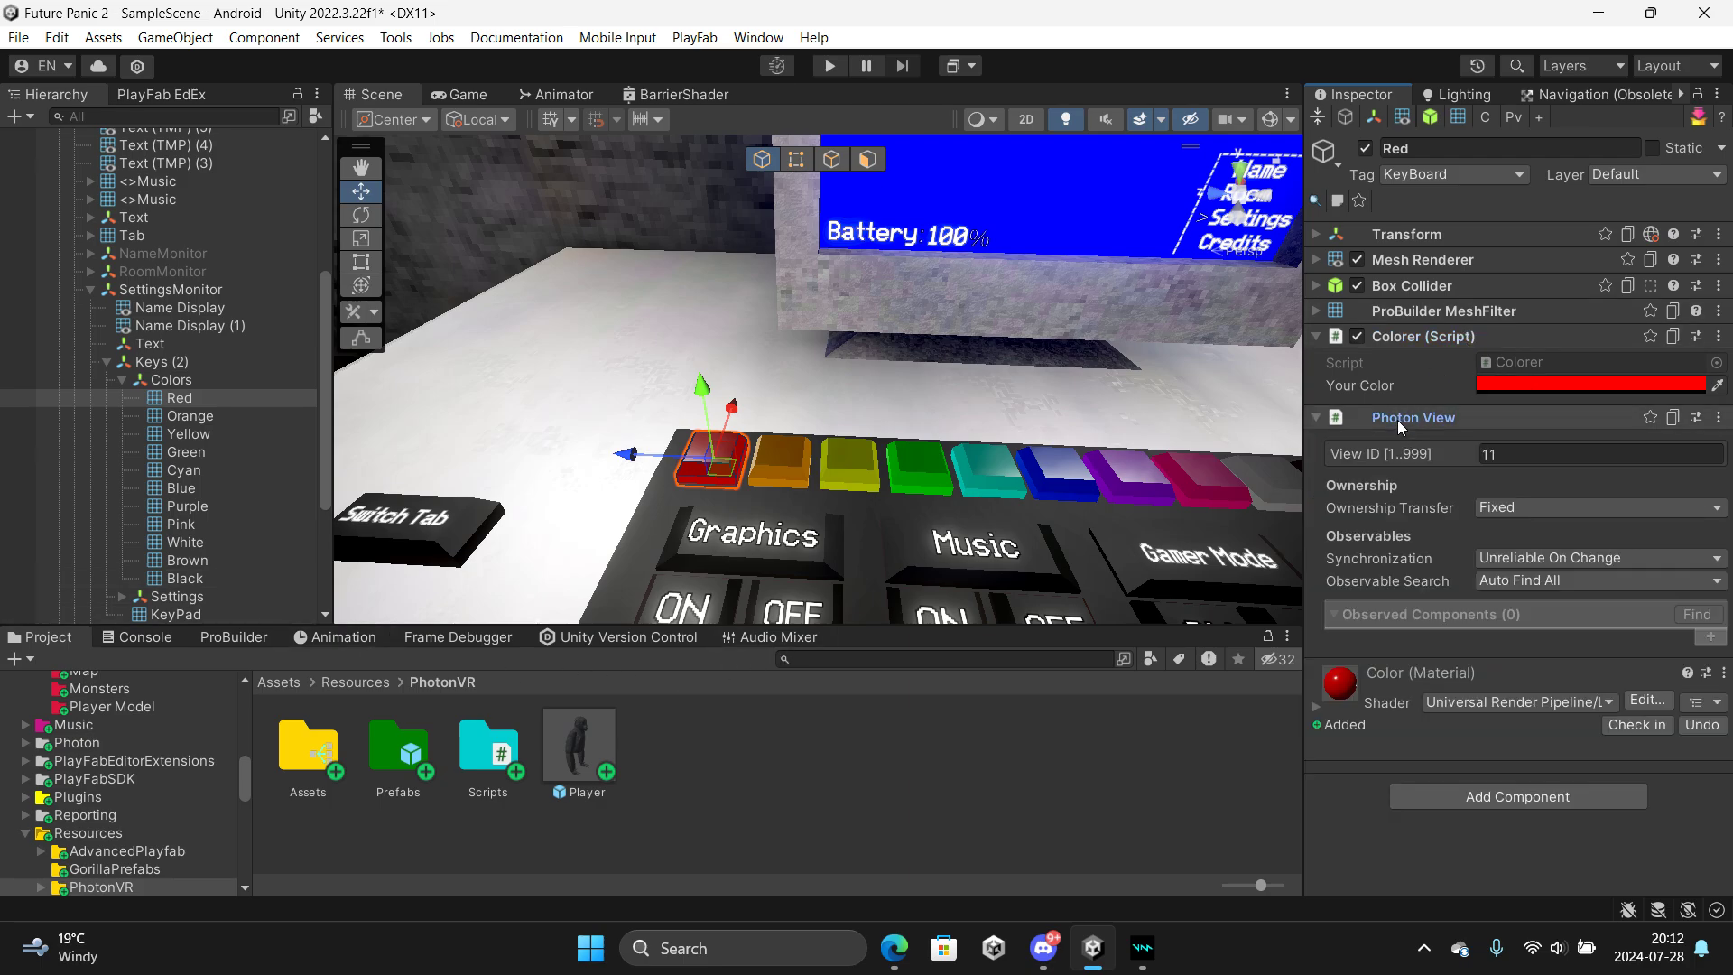
{"action": "left_click", "coordinate": [1399, 418]}
{"action": "left_click", "coordinate": [1424, 420]}
{"action": "left_click", "coordinate": [1553, 561]}
{"action": "left_click", "coordinate": [1494, 422]}
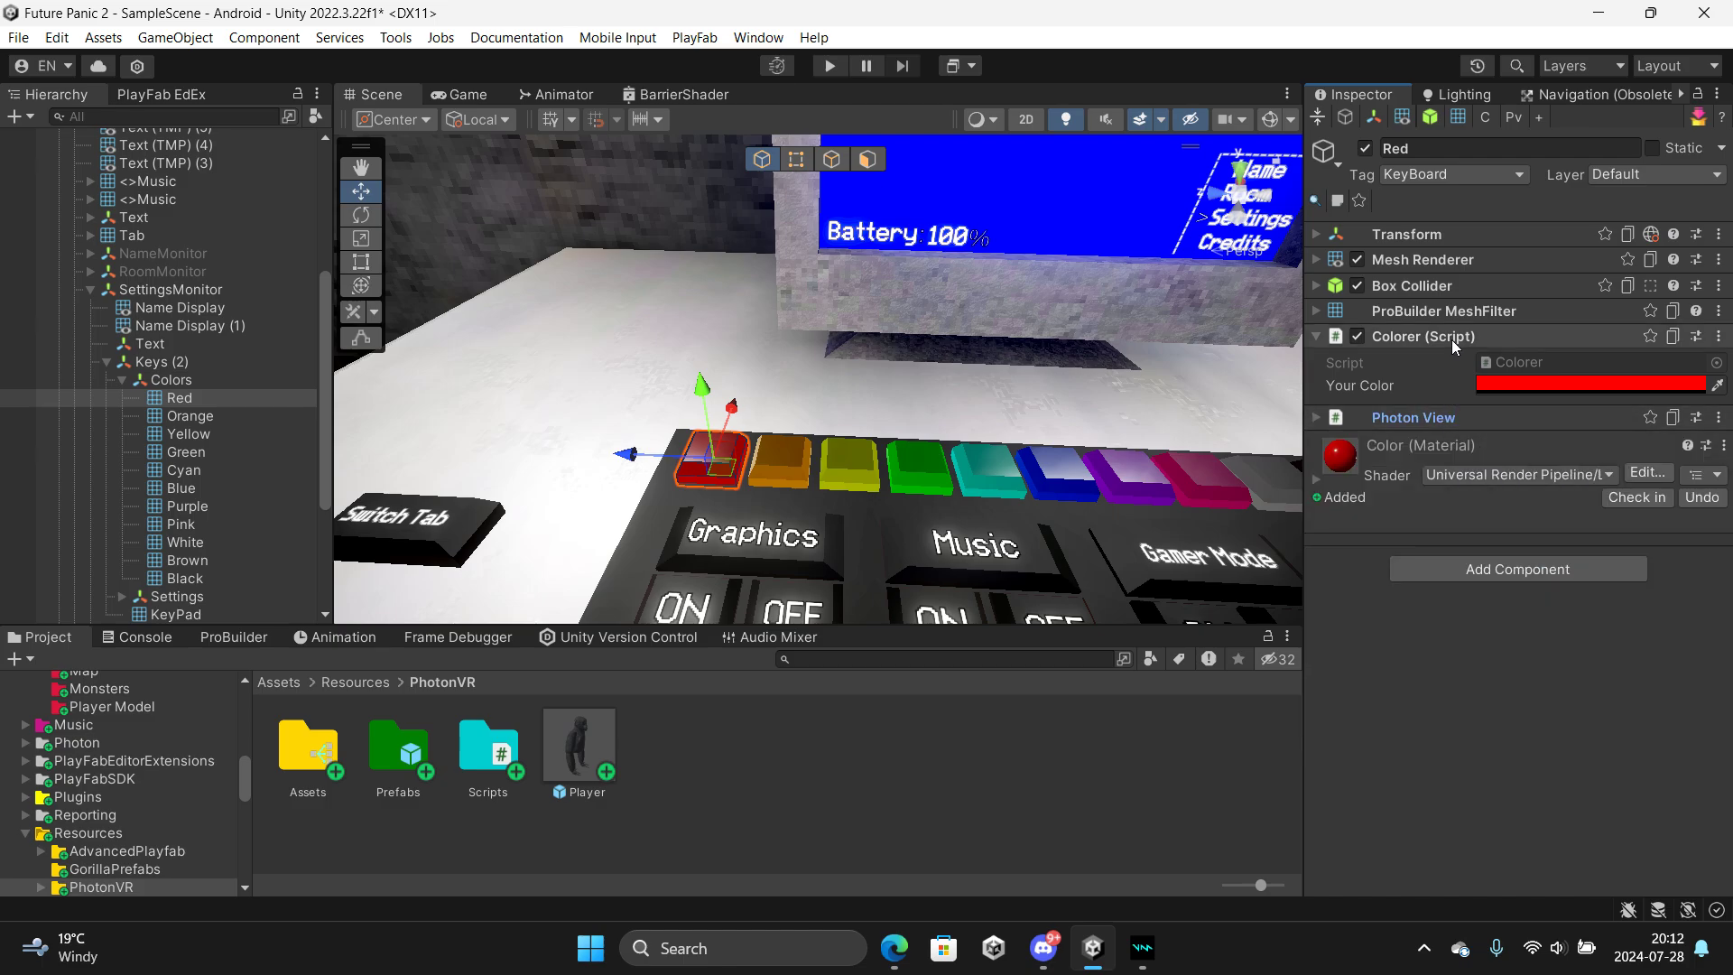
View the Your Color value of the red key's Colorer script in the color picker, and deselect the key
{"action": "mouse_move", "coordinate": [787, 421]}
{"action": "right_mouse_down"}
{"action": "mouse_move", "coordinate": [840, 424]}
{"action": "mouse_move", "coordinate": [751, 426]}
{"action": "mouse_move", "coordinate": [745, 442]}
{"action": "mouse_move", "coordinate": [776, 437]}
{"action": "right_mouse_up"}
{"action": "right_click_drag", "start_coordinate": [945, 397], "coordinate": [1011, 392]}
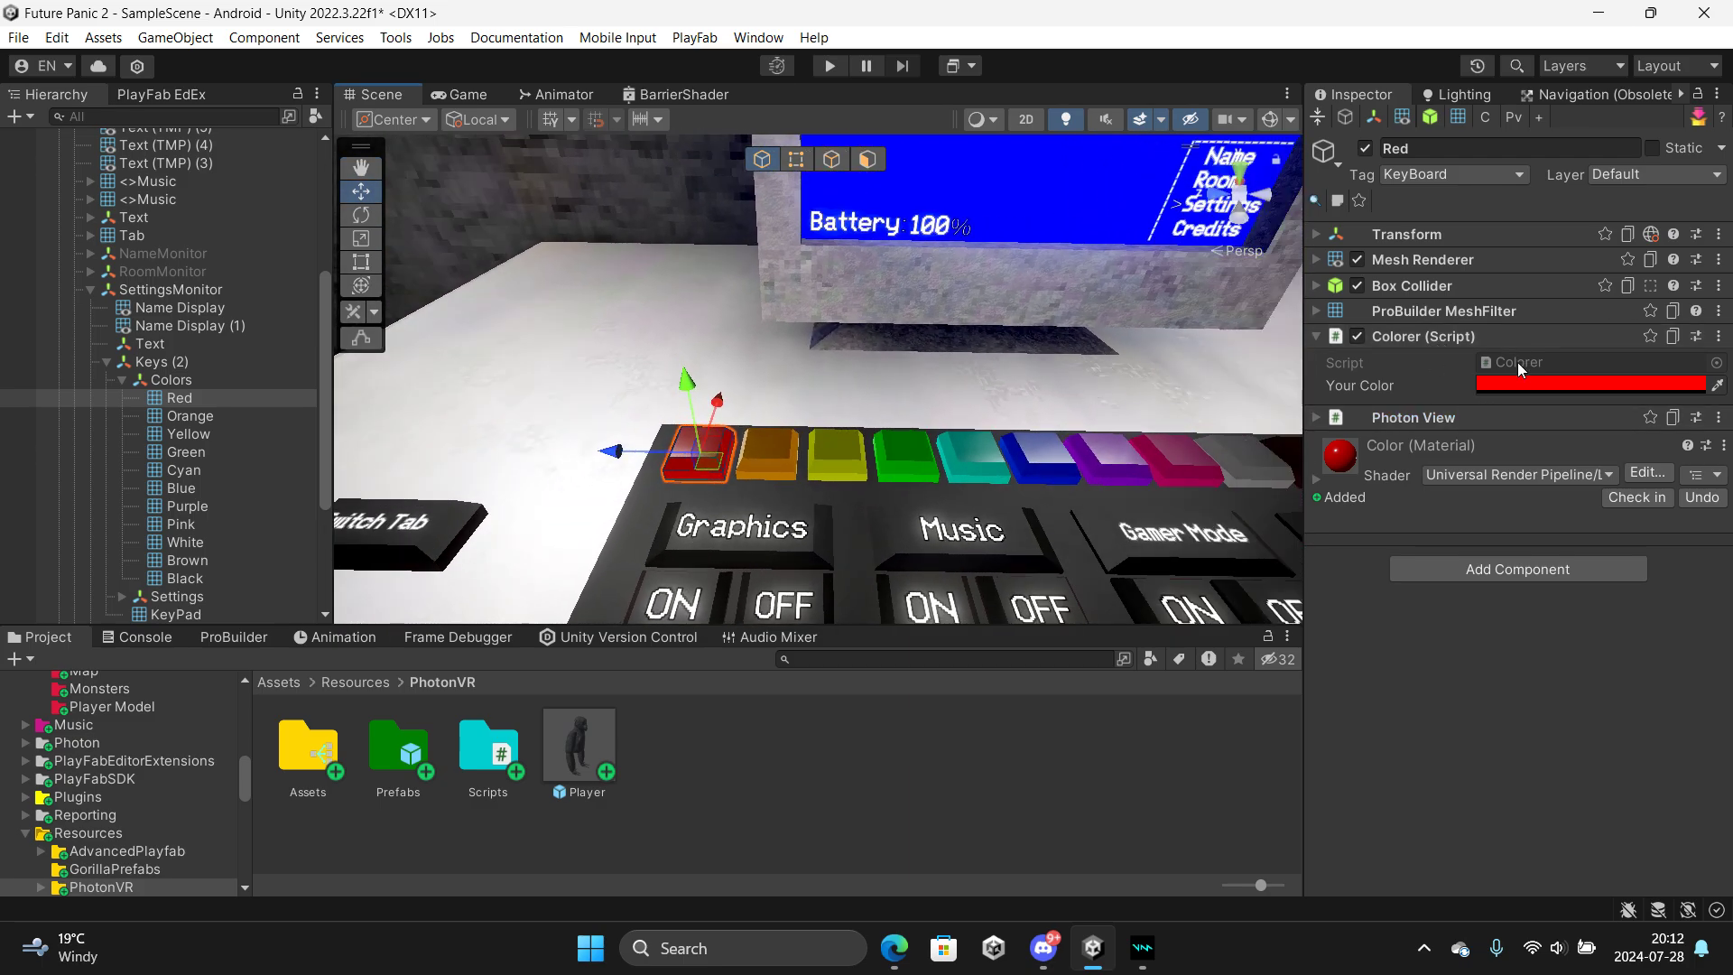
{"action": "left_click", "coordinate": [1508, 383]}
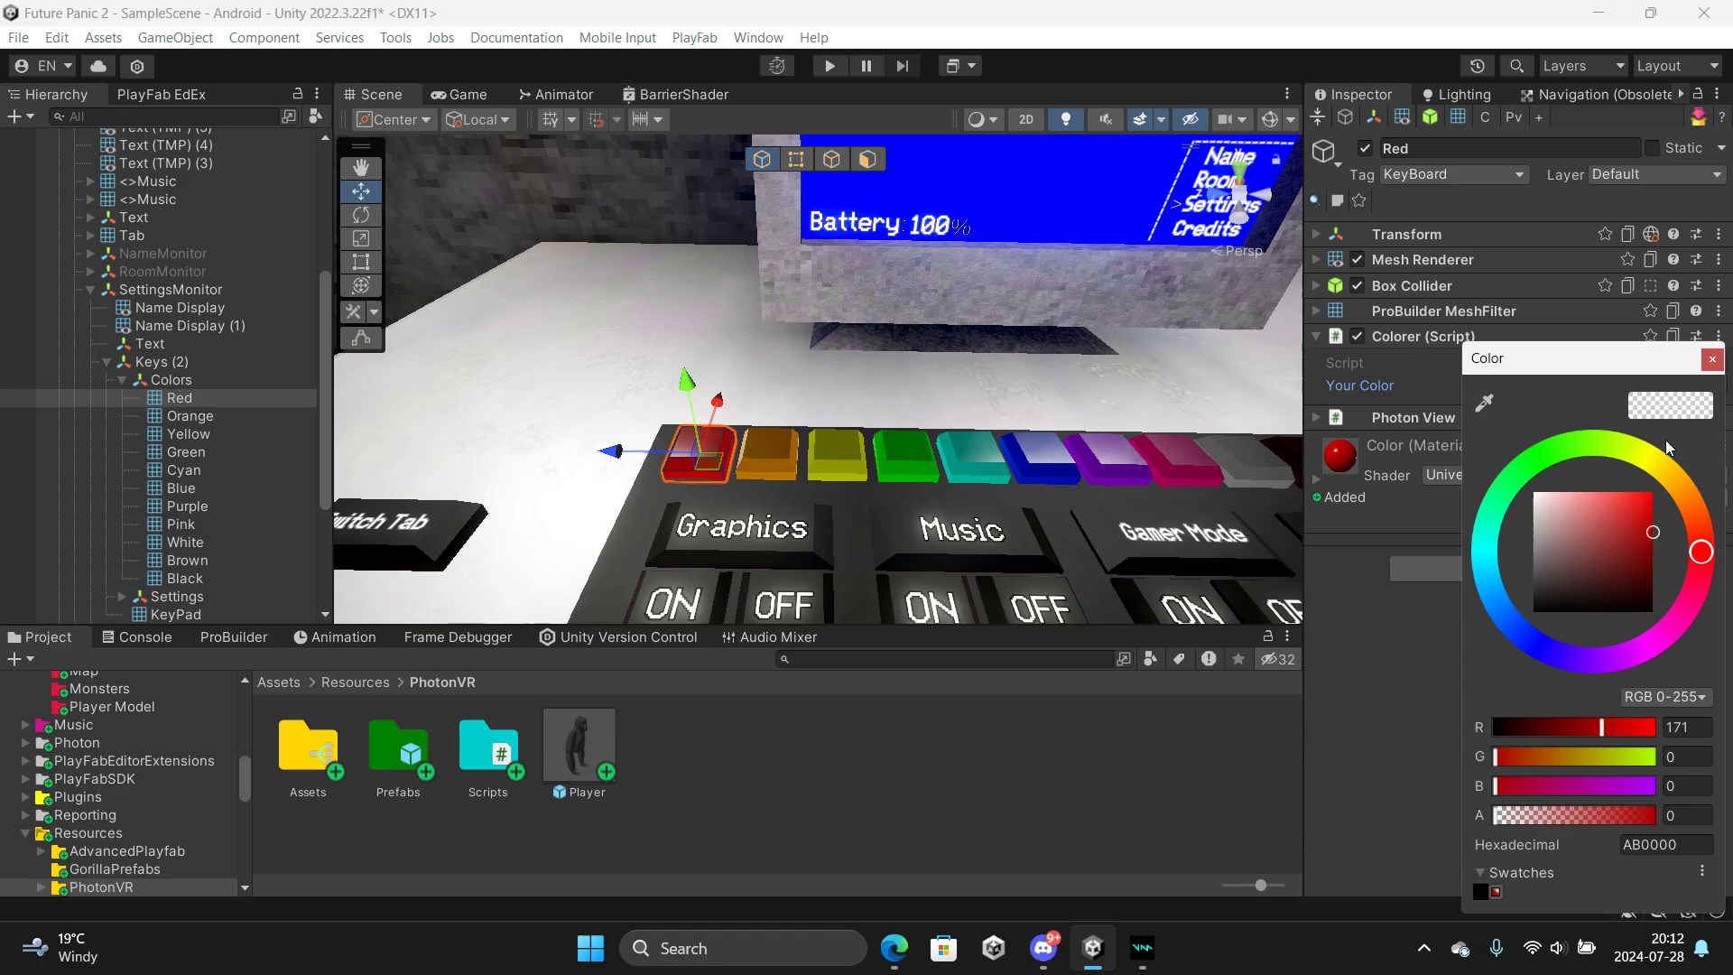
{"action": "left_click", "coordinate": [1712, 358]}
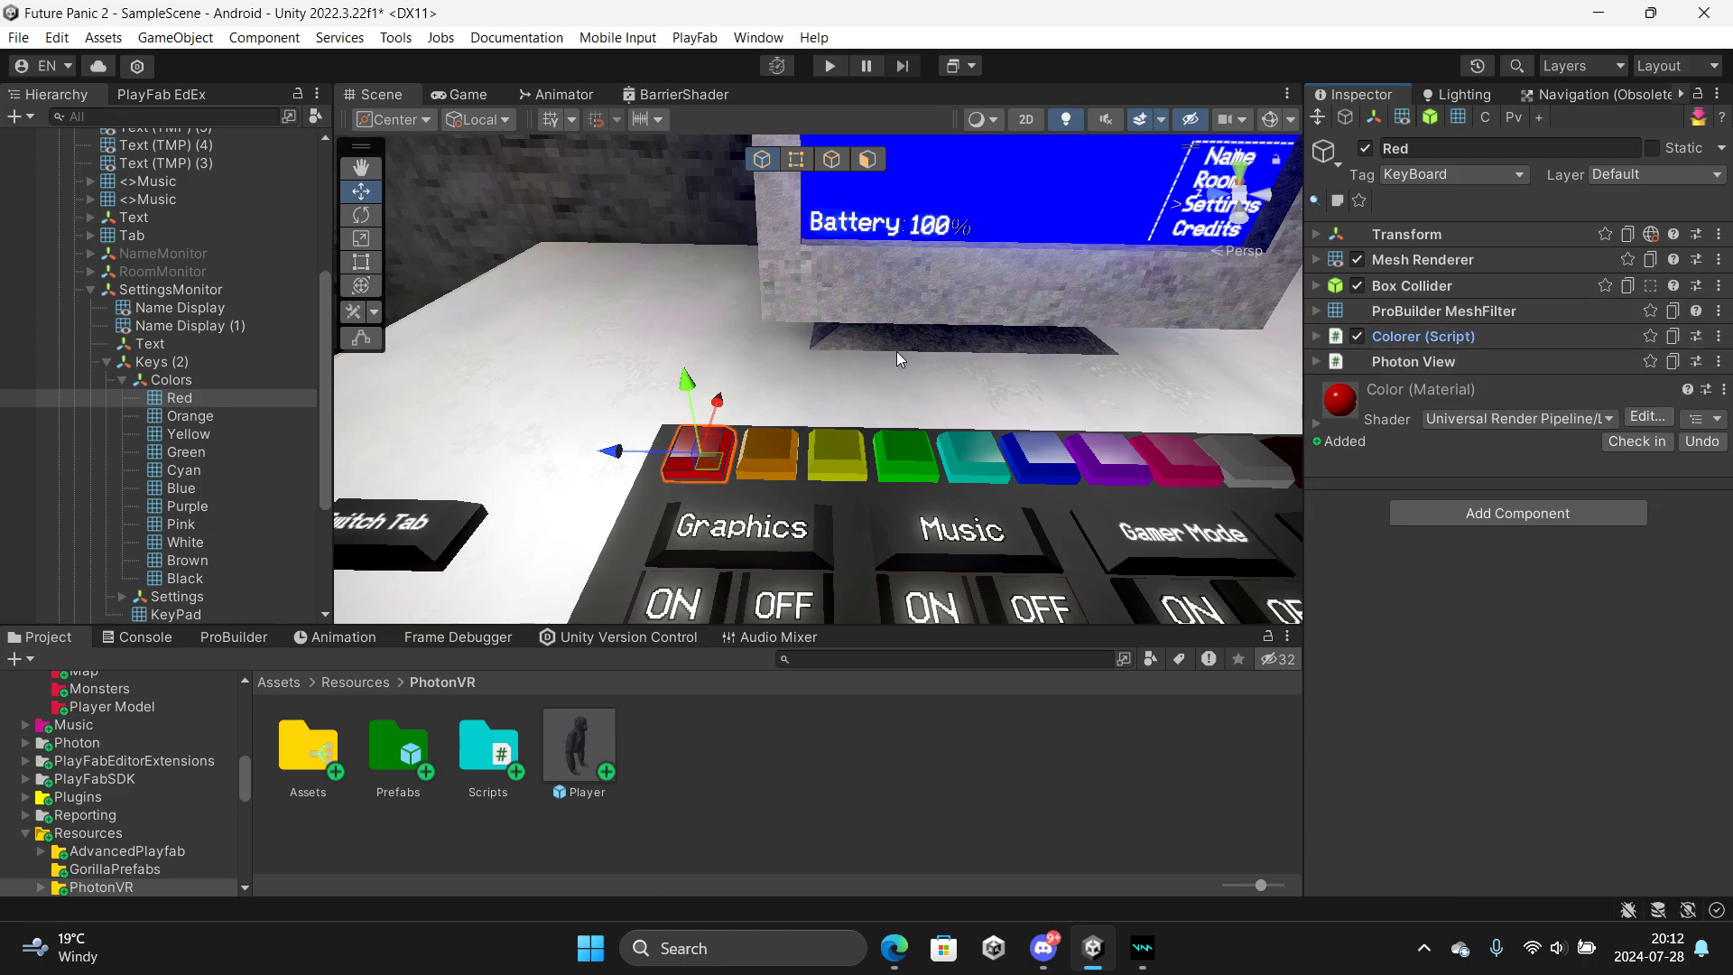
{"action": "right_click_drag", "start_coordinate": [896, 350], "coordinate": [711, 517]}
{"action": "left_click", "coordinate": [714, 787]}
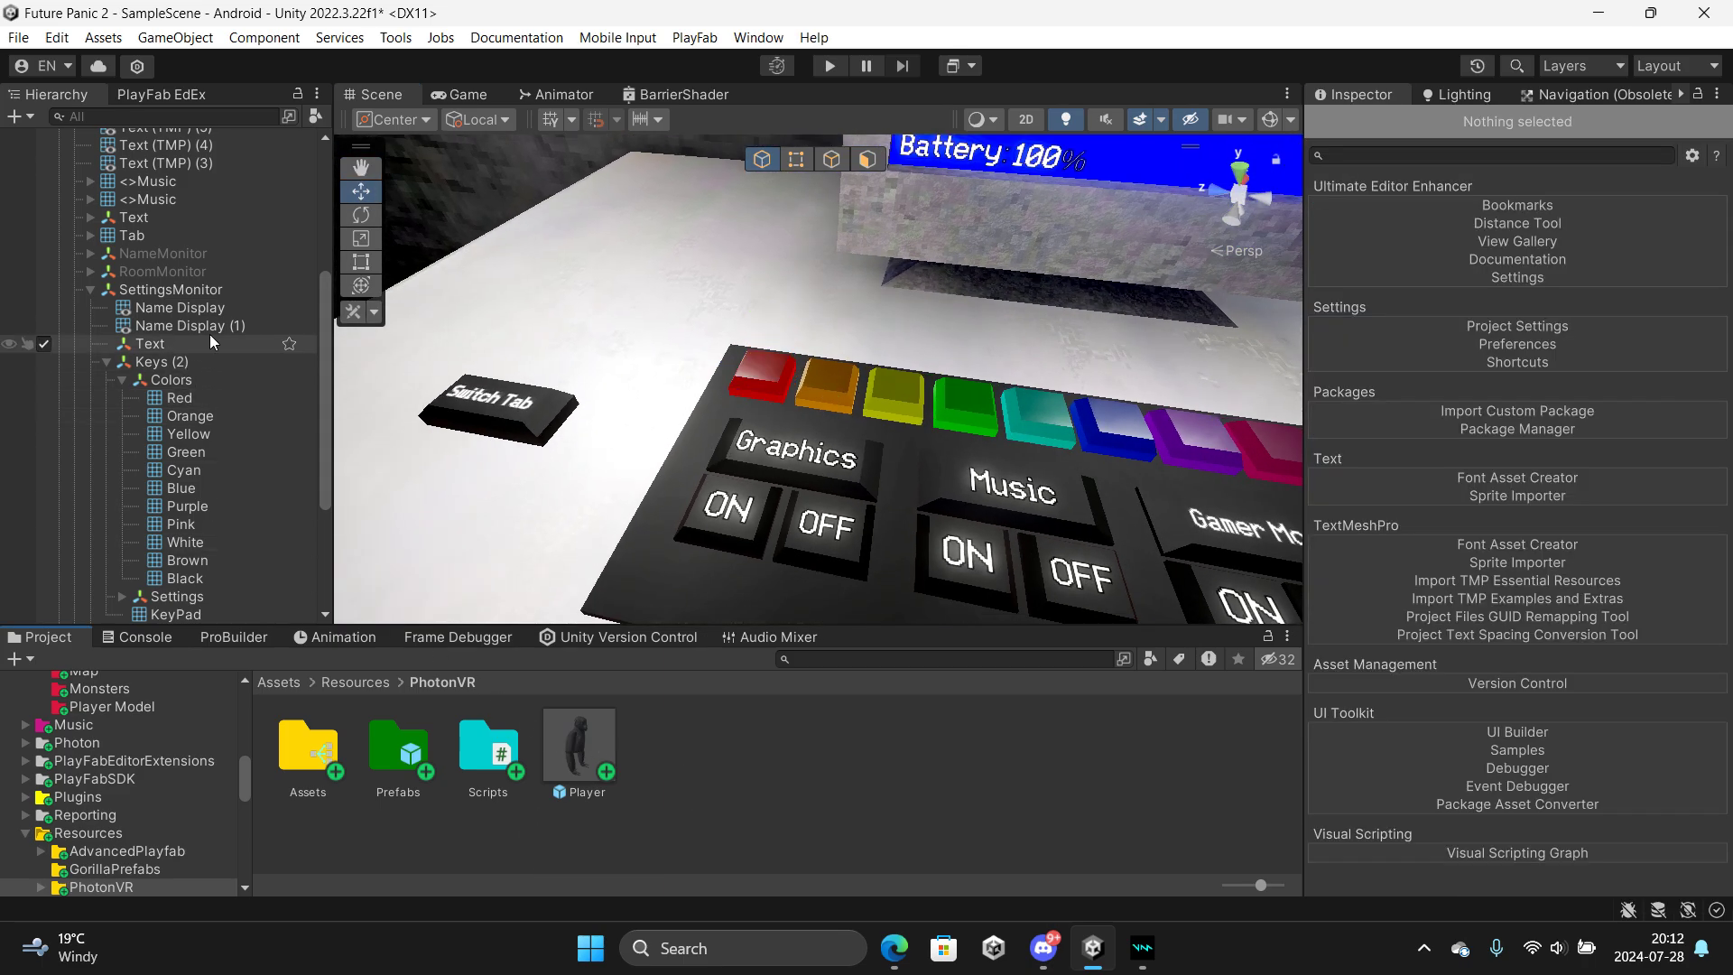
Find the LeftHand Controller and RightHand Controller under GorillaPlayer in the Gorilla Rig and check their tags
{"action": "left_click_drag", "start_coordinate": [326, 342], "coordinate": [219, 189]}
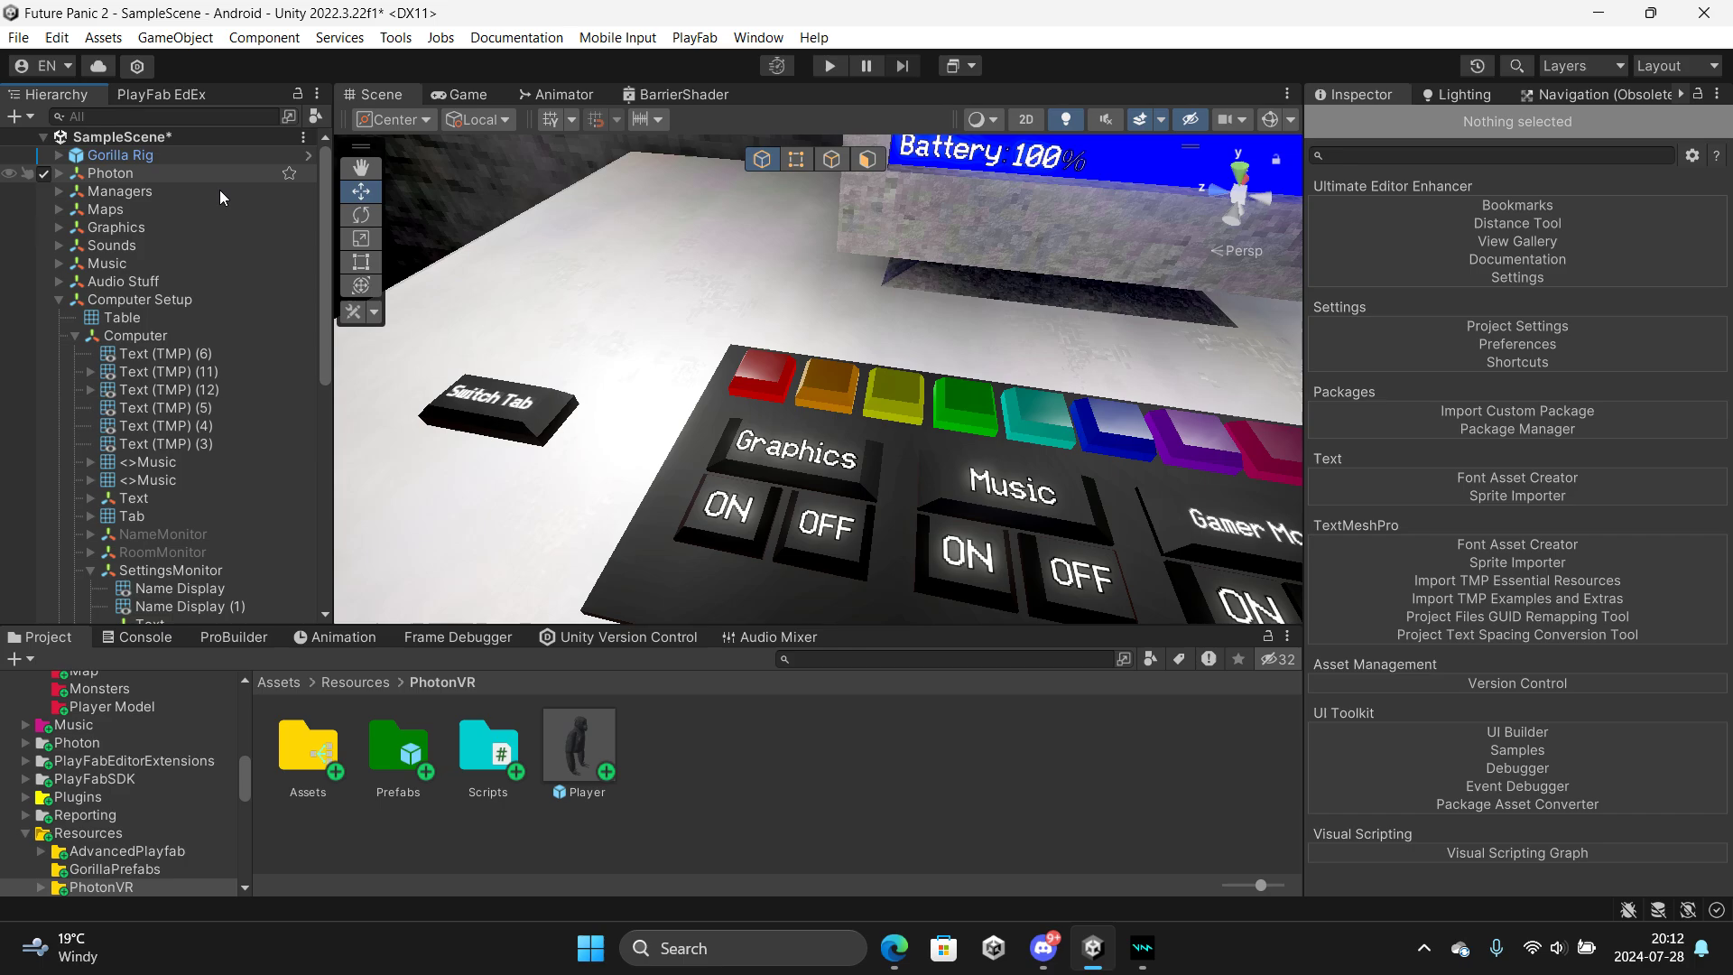
{"action": "left_click", "coordinate": [59, 299]}
{"action": "left_click", "coordinate": [58, 156]}
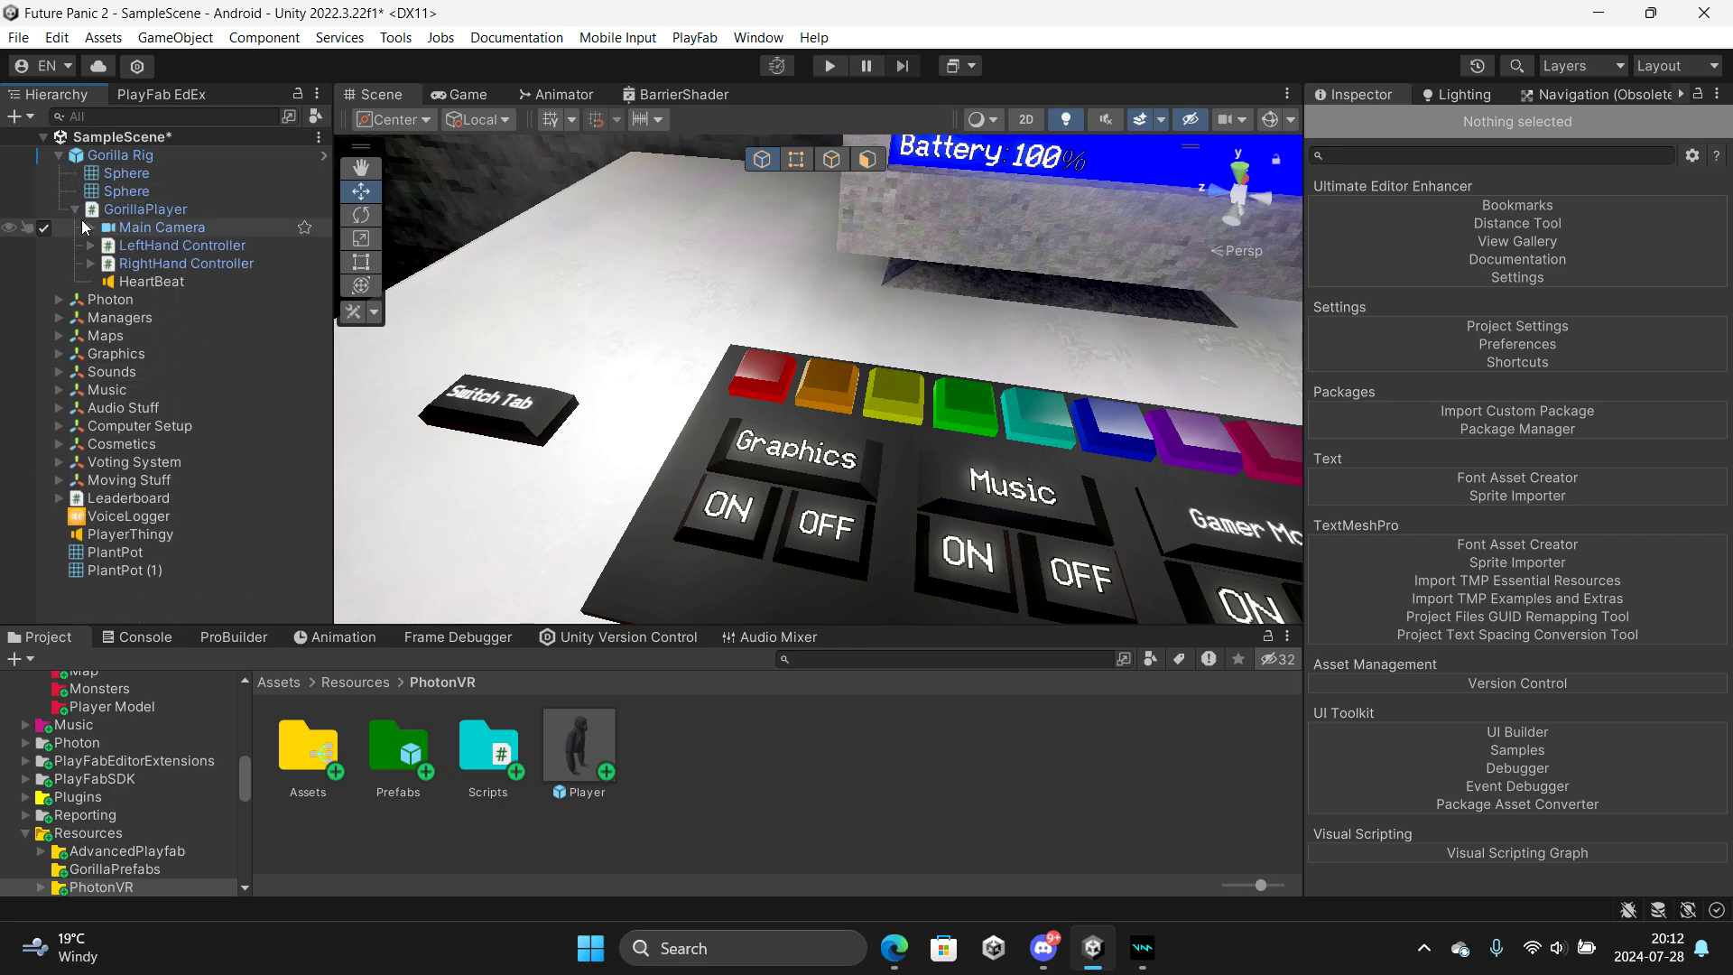
{"action": "left_click", "coordinate": [123, 253]}
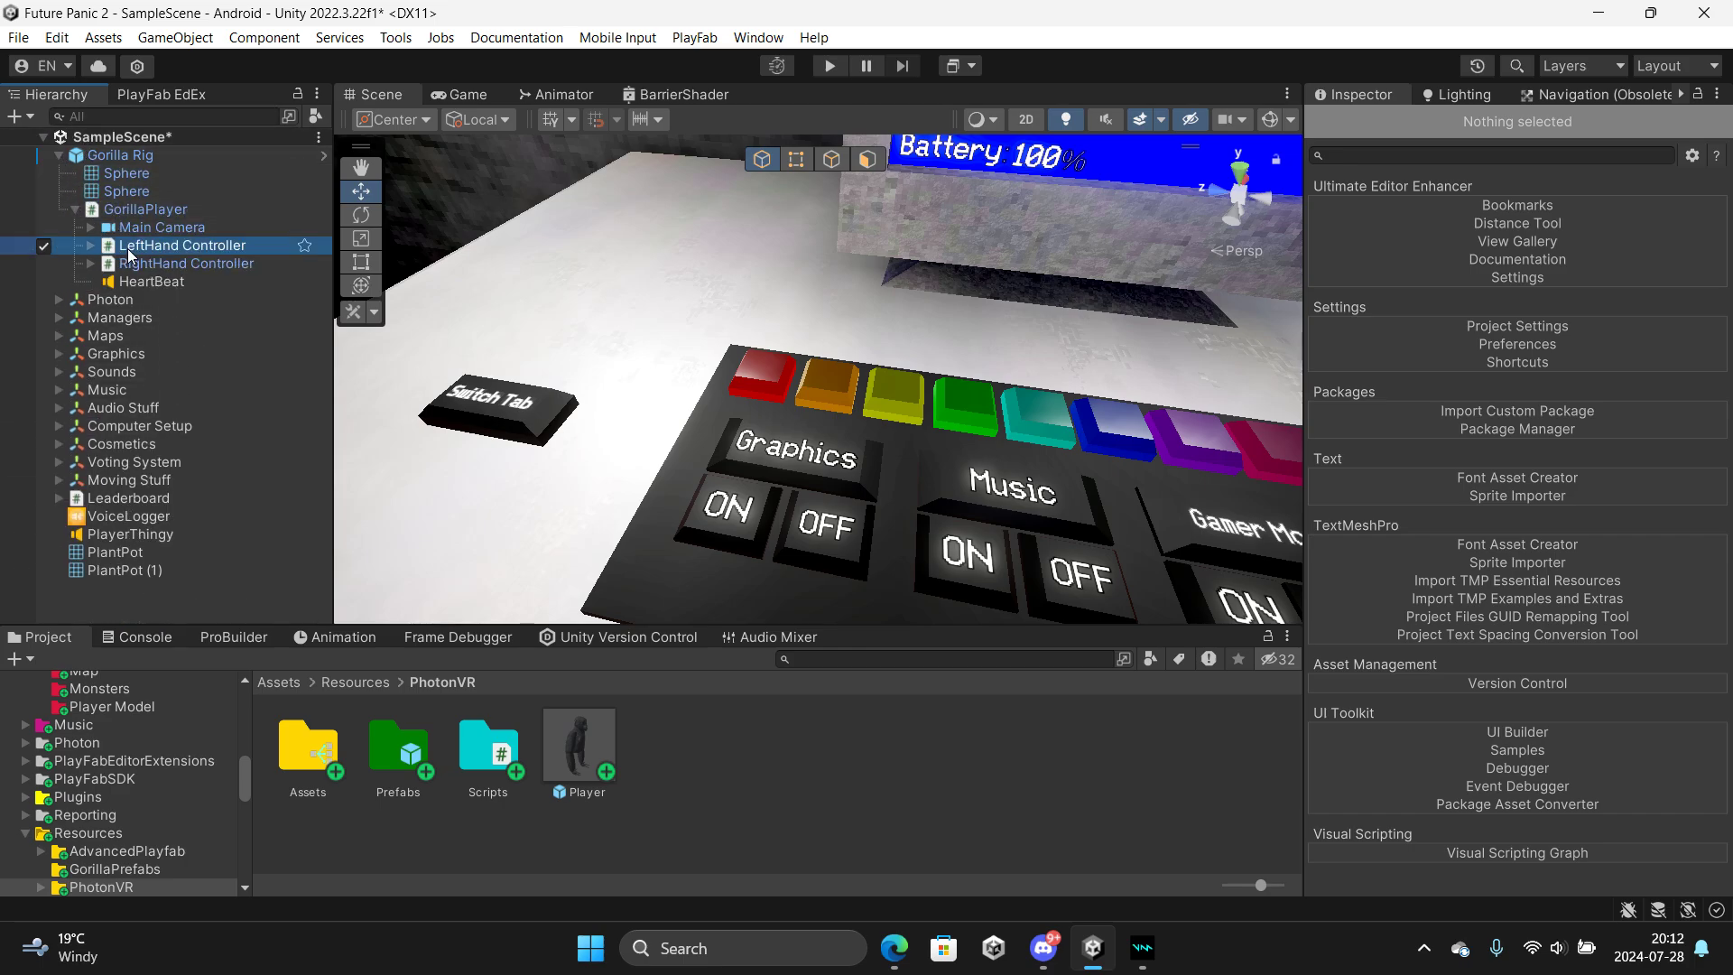
{"action": "left_click", "coordinate": [163, 263]}
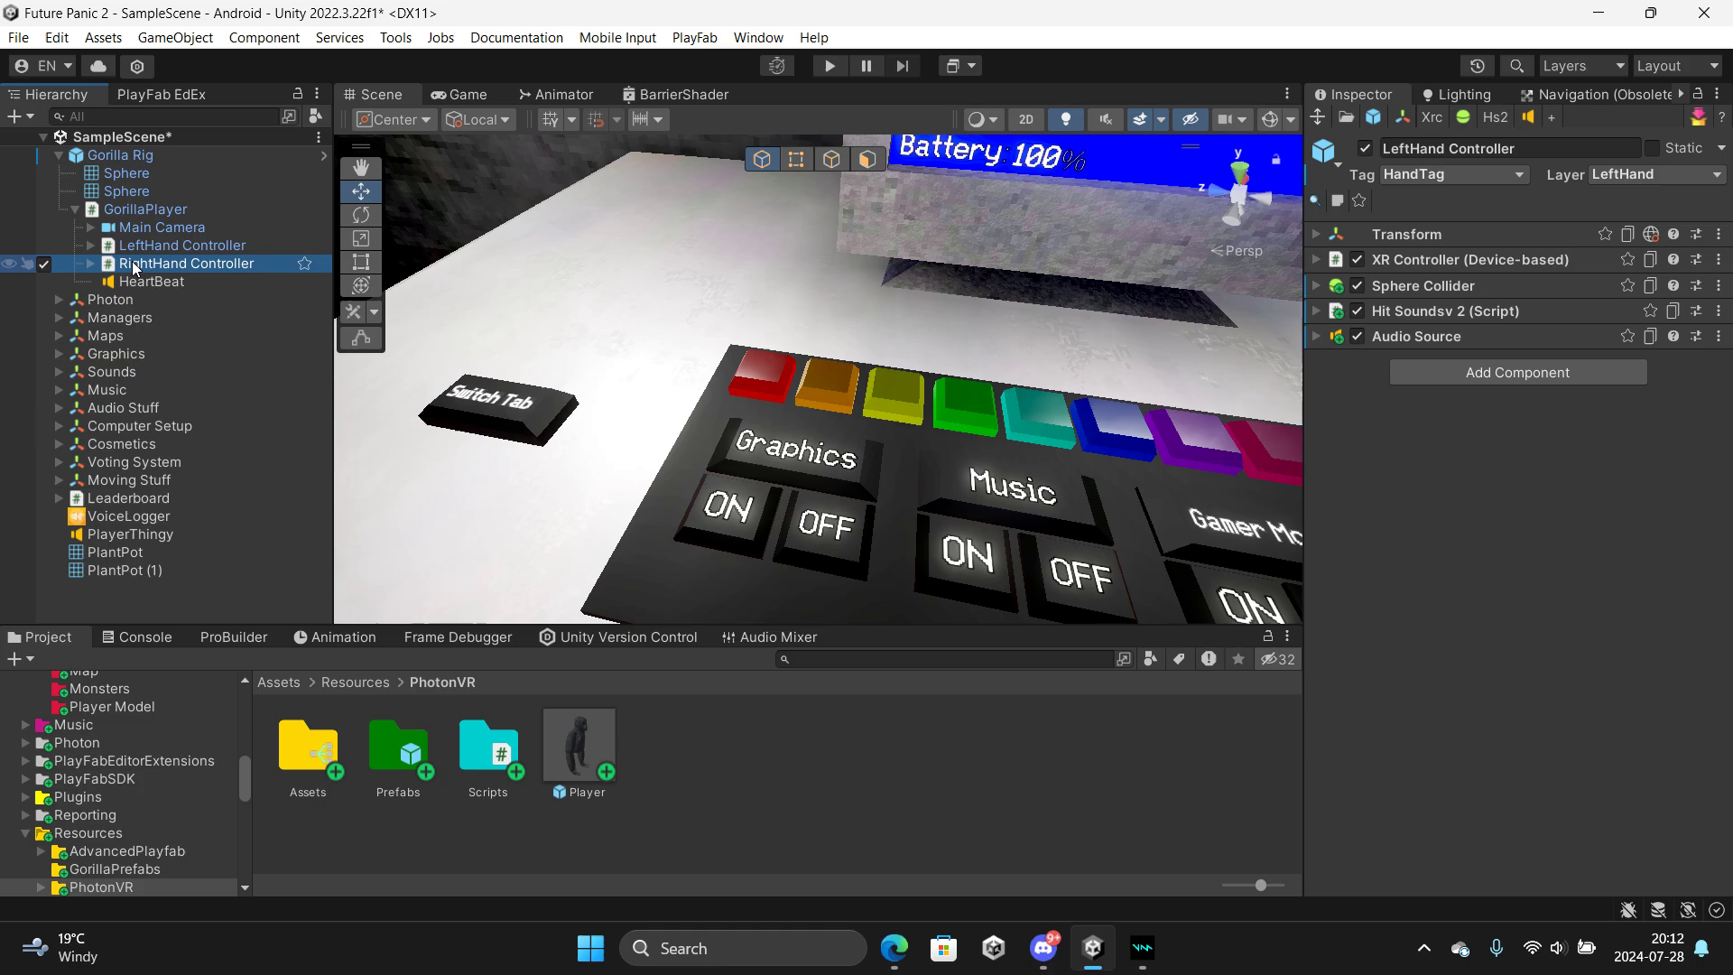
Review the tags available for the RightHand Controller and the project's tag definitions, and clear the selection
{"action": "left_click", "coordinate": [1416, 173]}
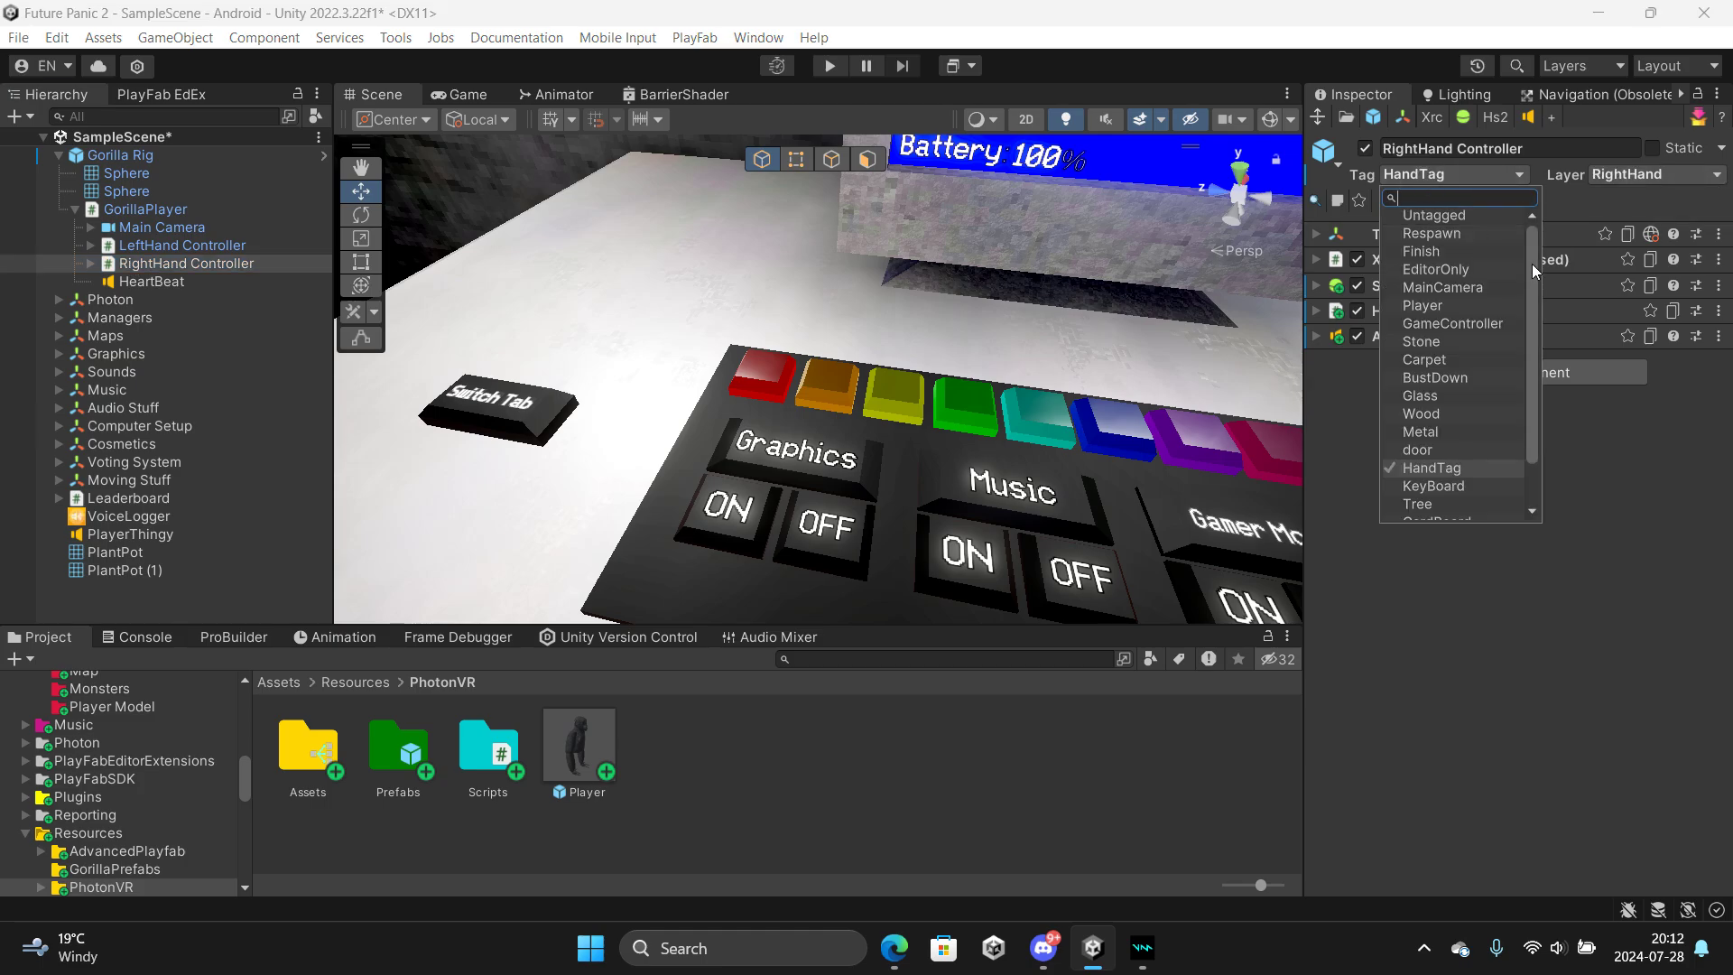
{"action": "left_click", "coordinate": [1444, 509]}
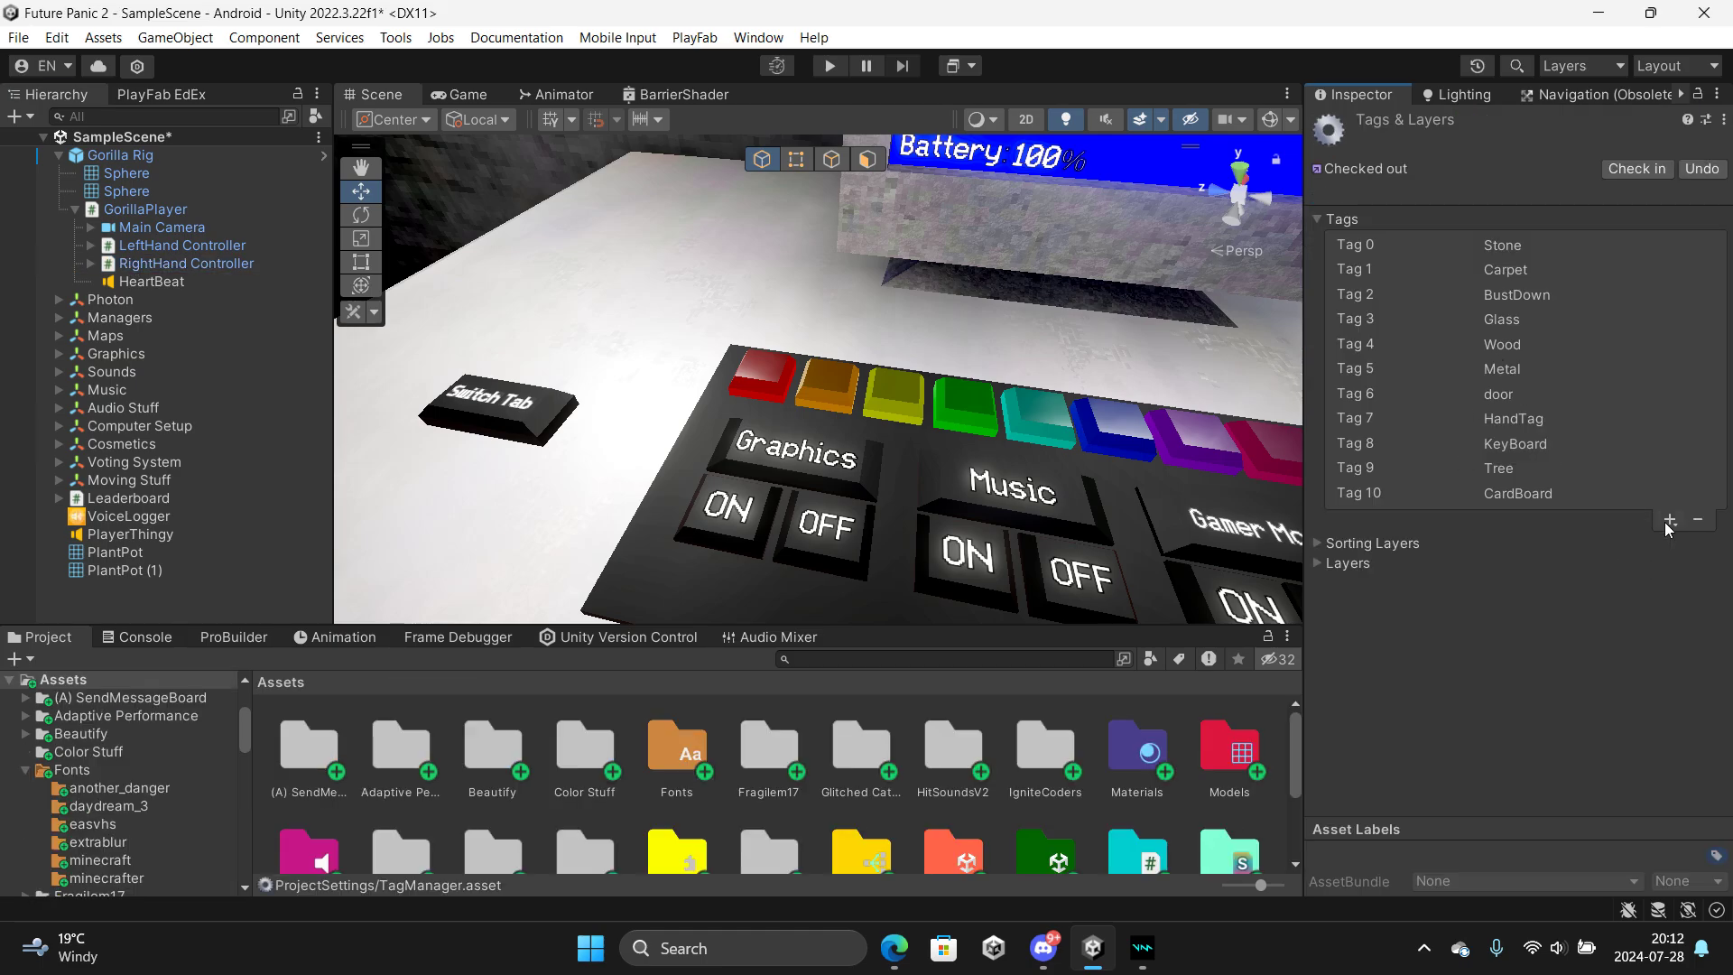
{"action": "left_click", "coordinate": [126, 571]}
{"action": "left_click", "coordinate": [219, 607]}
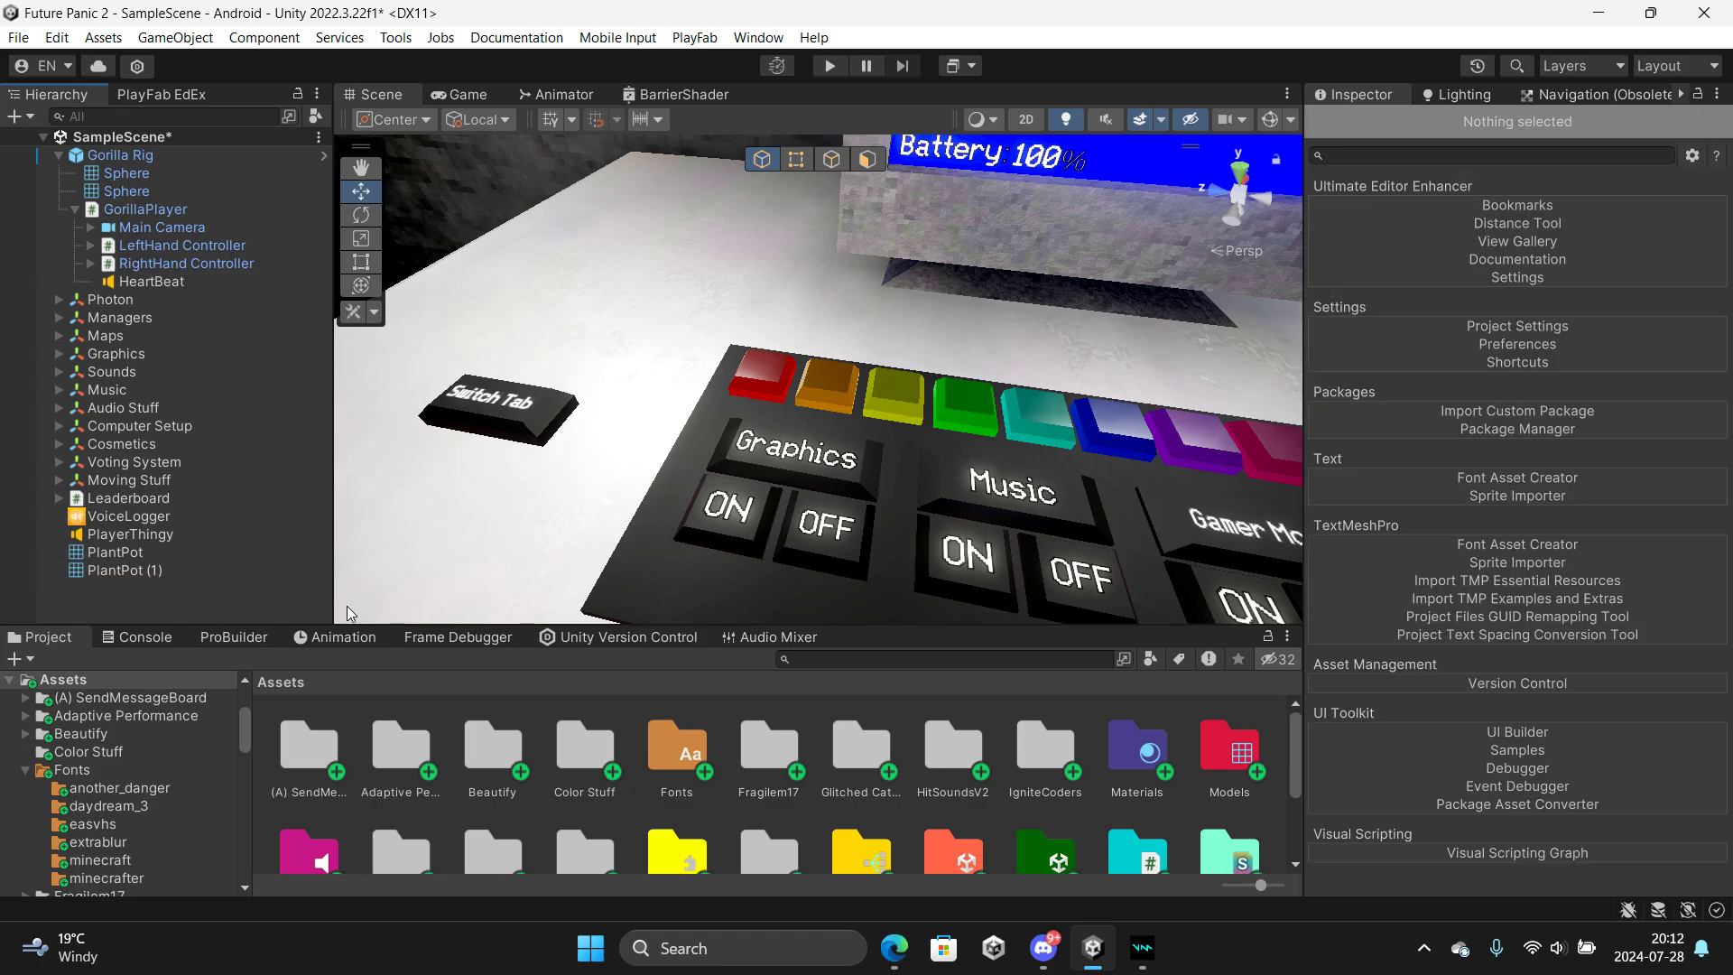
Open the Player prefab from the Resources/PhotonVR folder for editing and select its root object
{"action": "scroll", "coordinate": [1292, 755], "scroll_direction": "down", "scroll_amount": 2}
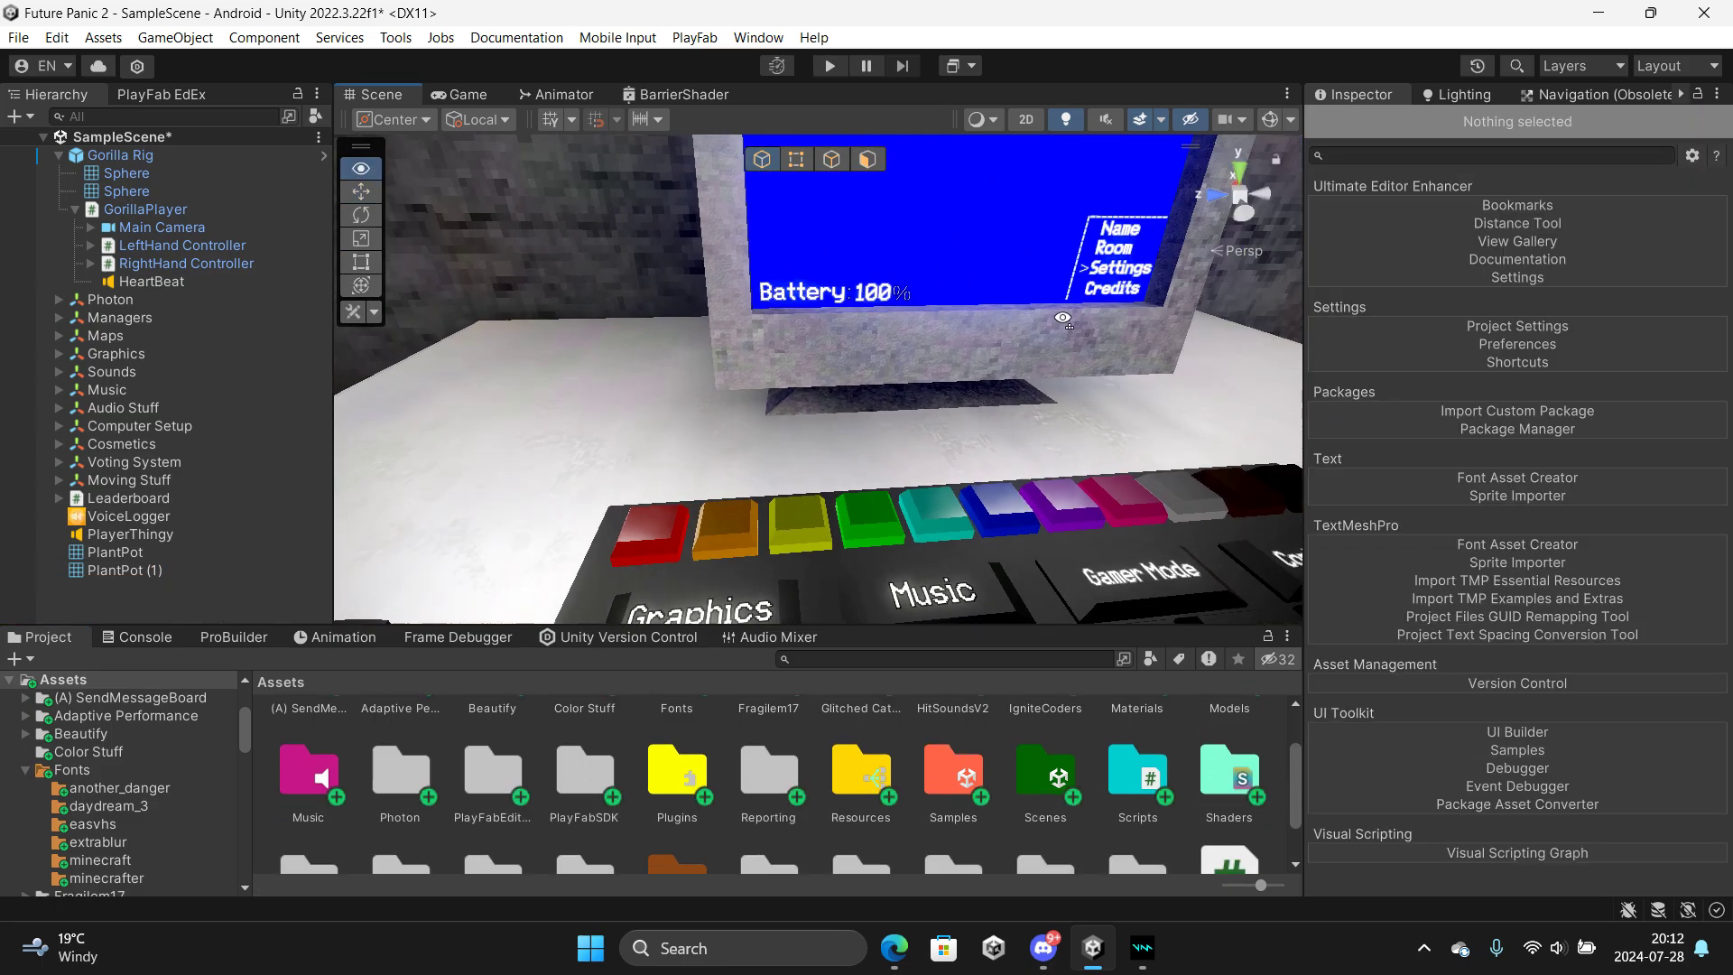
{"action": "double_click", "coordinate": [859, 764]}
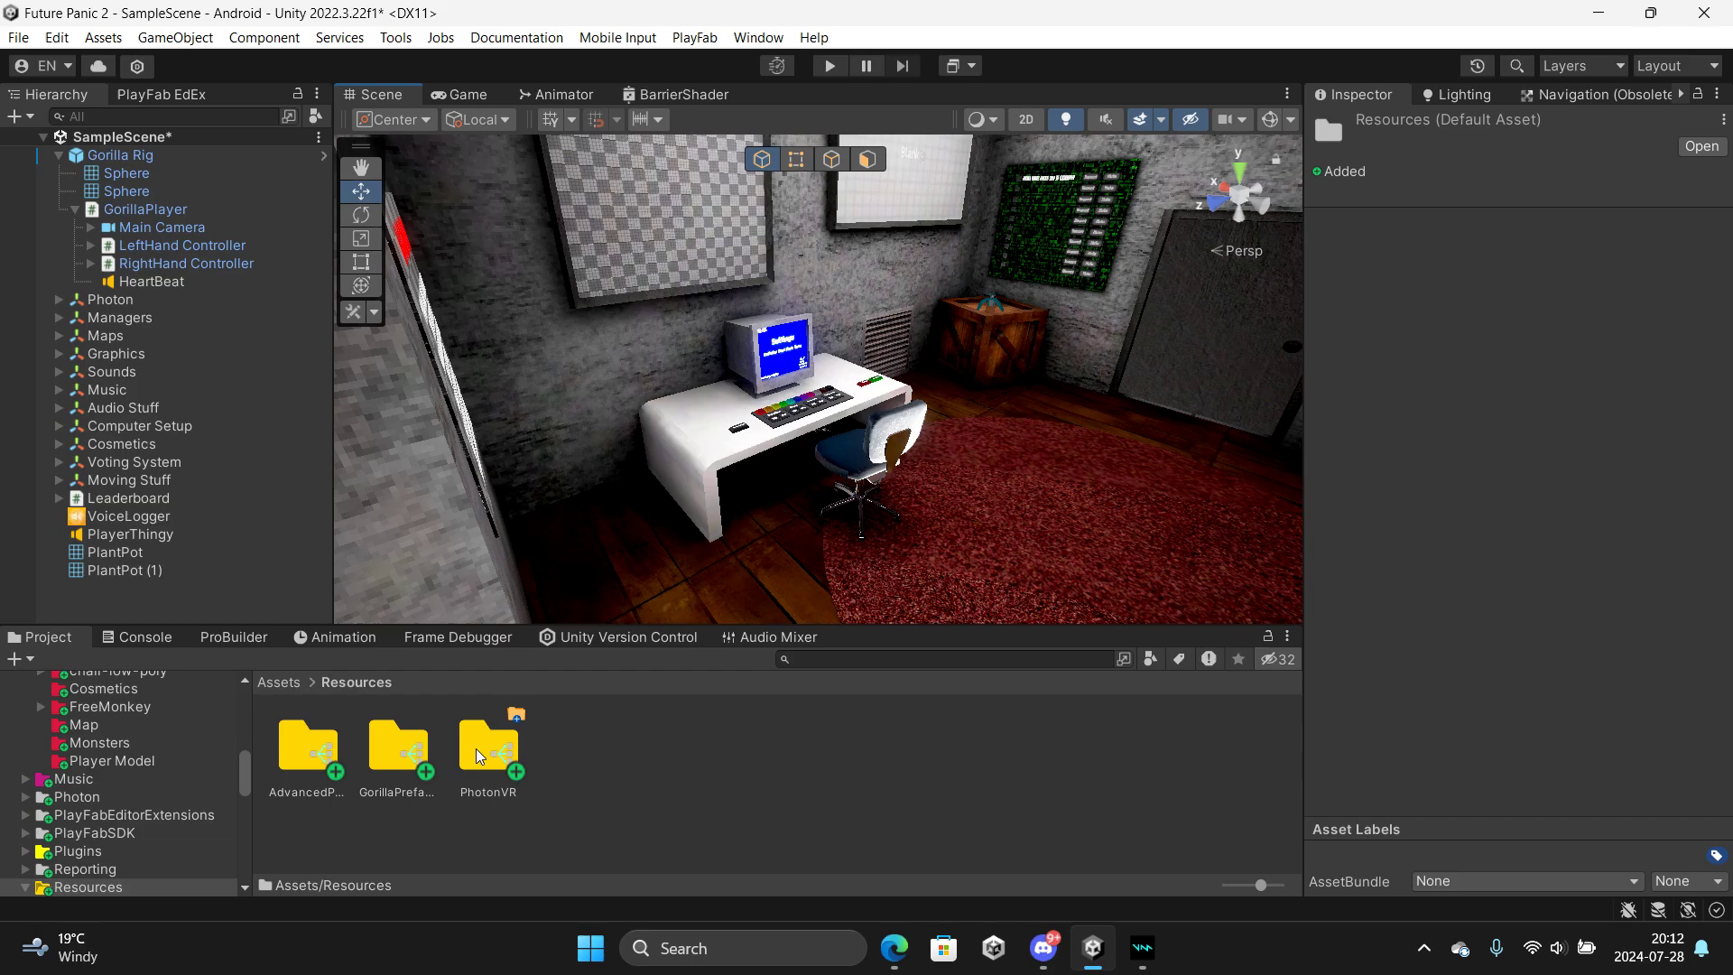
{"action": "double_click", "coordinate": [480, 756]}
{"action": "double_click", "coordinate": [555, 755]}
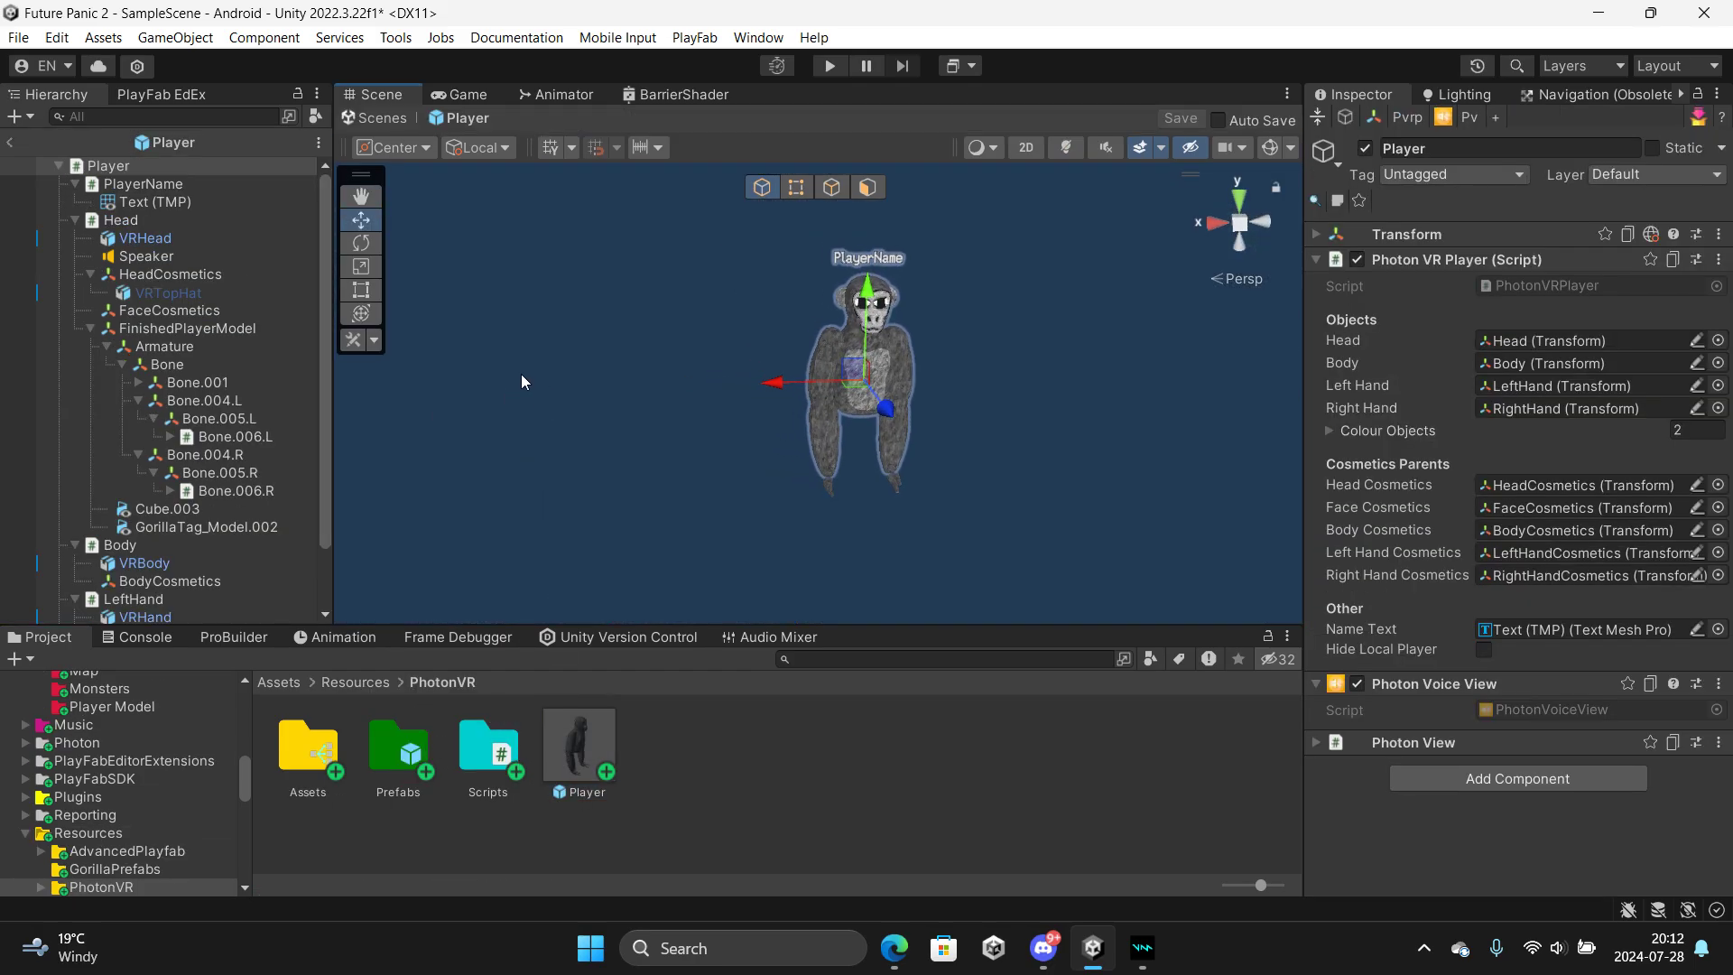
{"action": "left_click", "coordinate": [87, 167]}
{"action": "right_click_drag", "start_coordinate": [847, 410], "coordinate": [750, 390]}
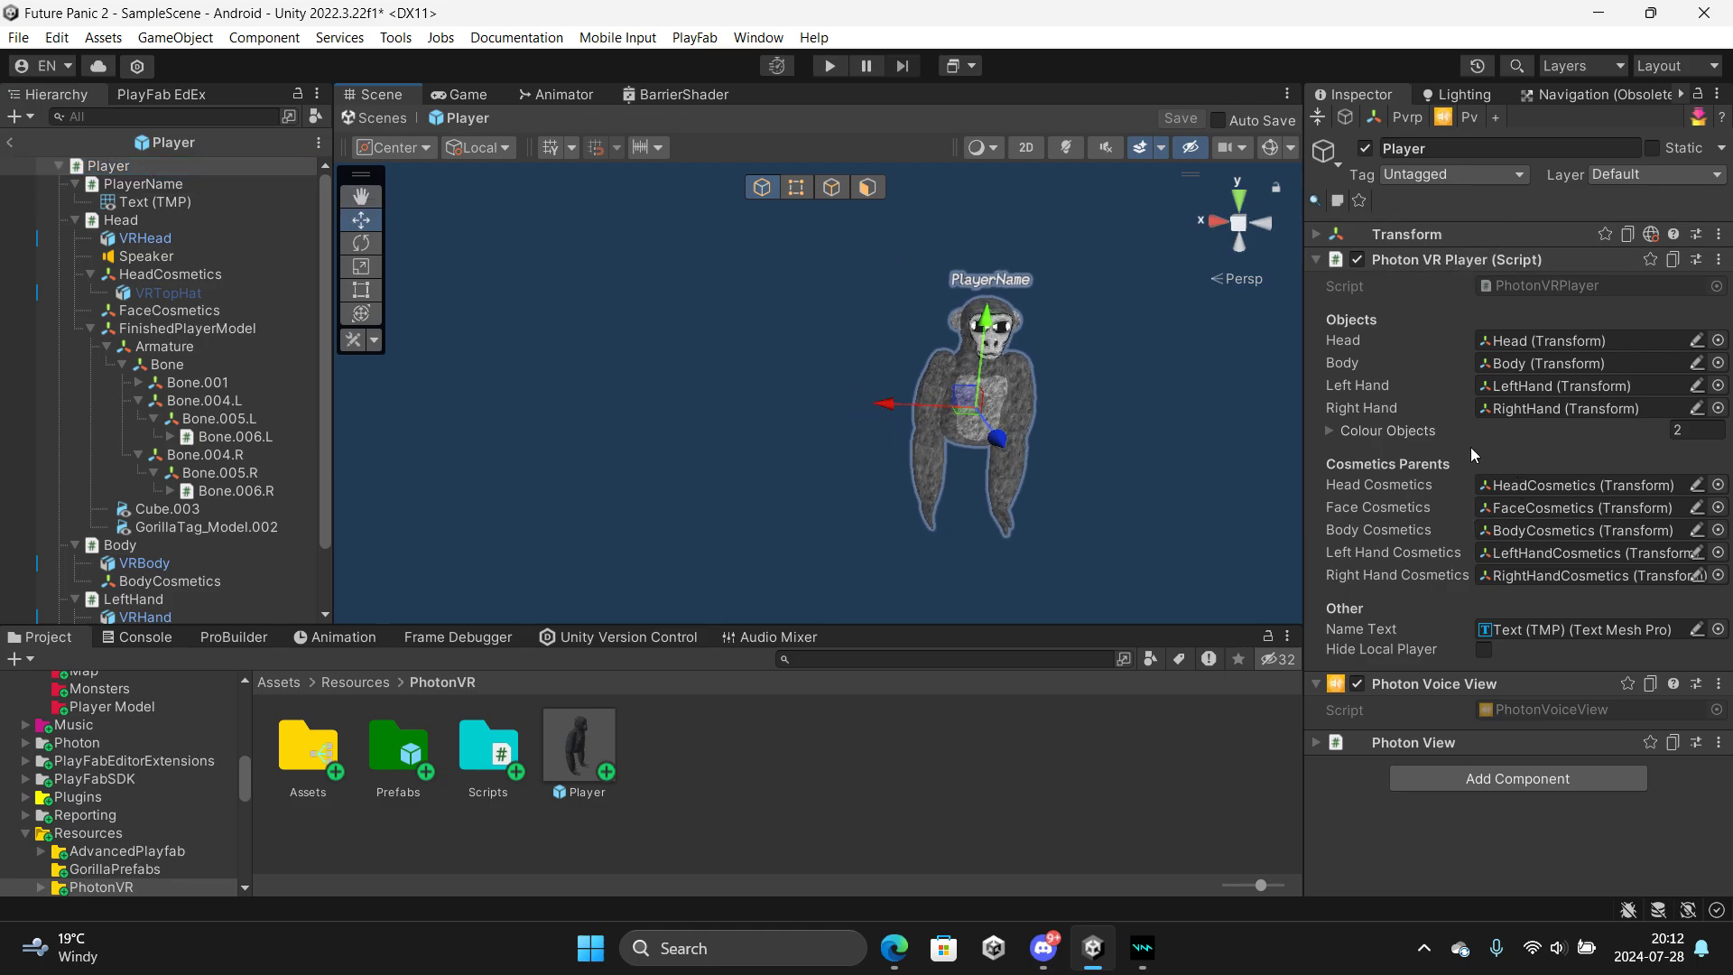
Remove both elements from the Colour Objects list of the Player's Photon VR Player script
{"action": "left_click", "coordinate": [1368, 426]}
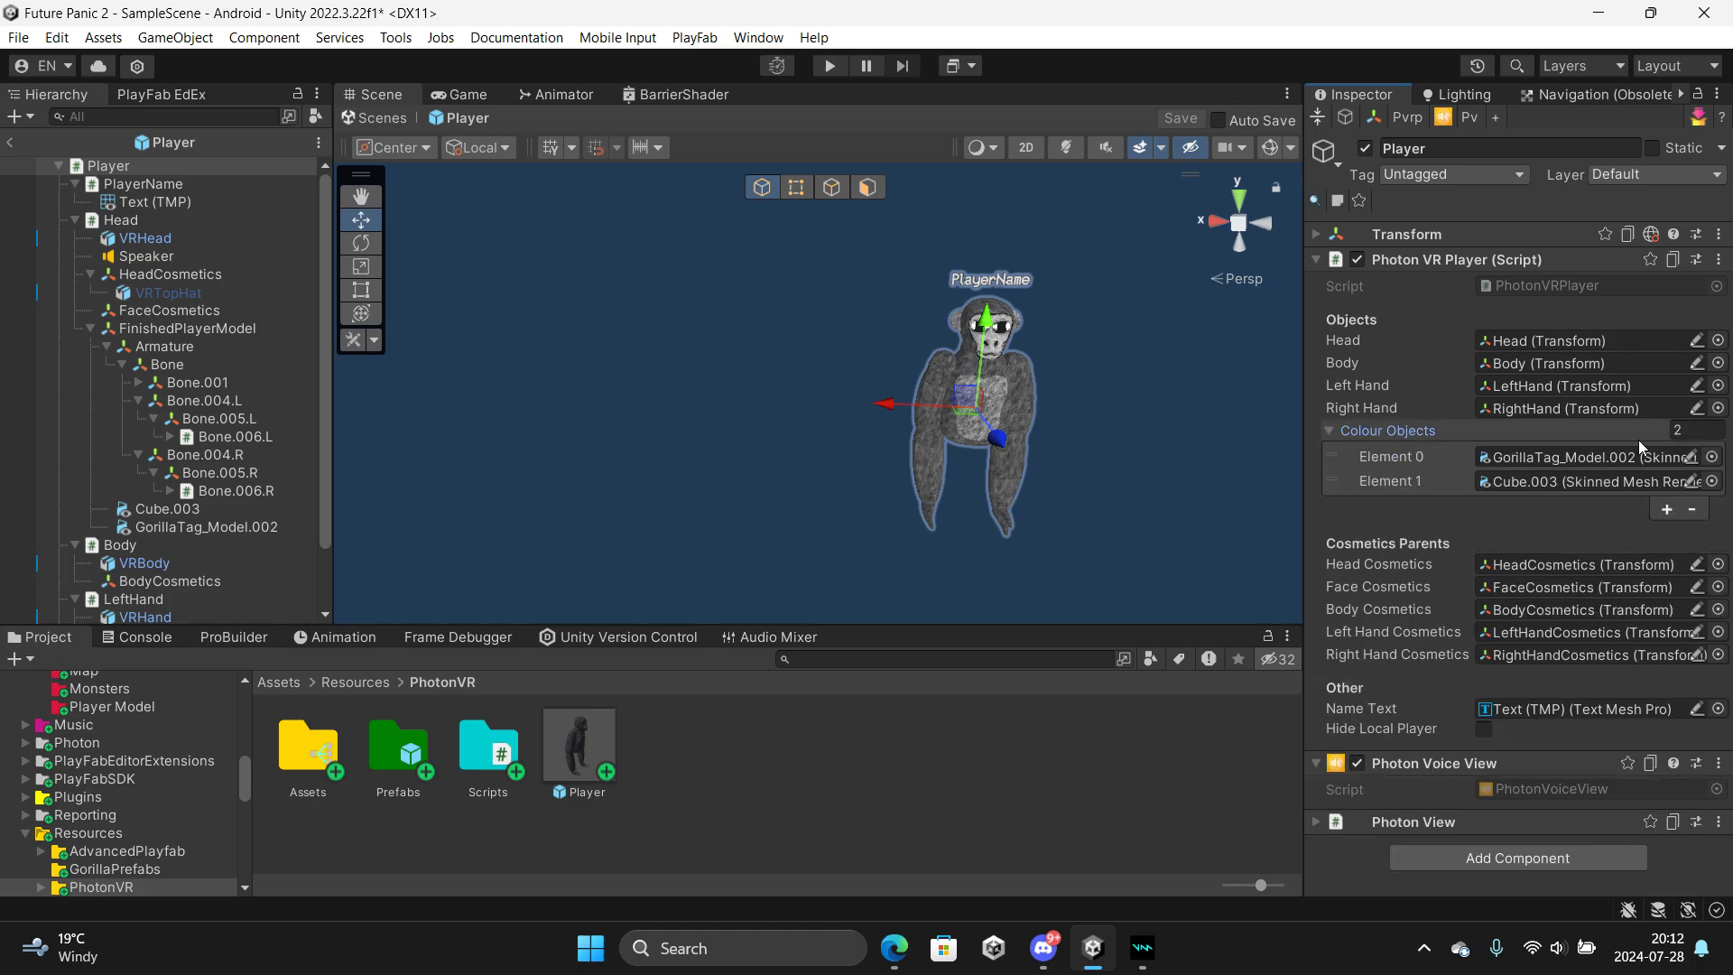
{"action": "left_click", "coordinate": [1692, 511]}
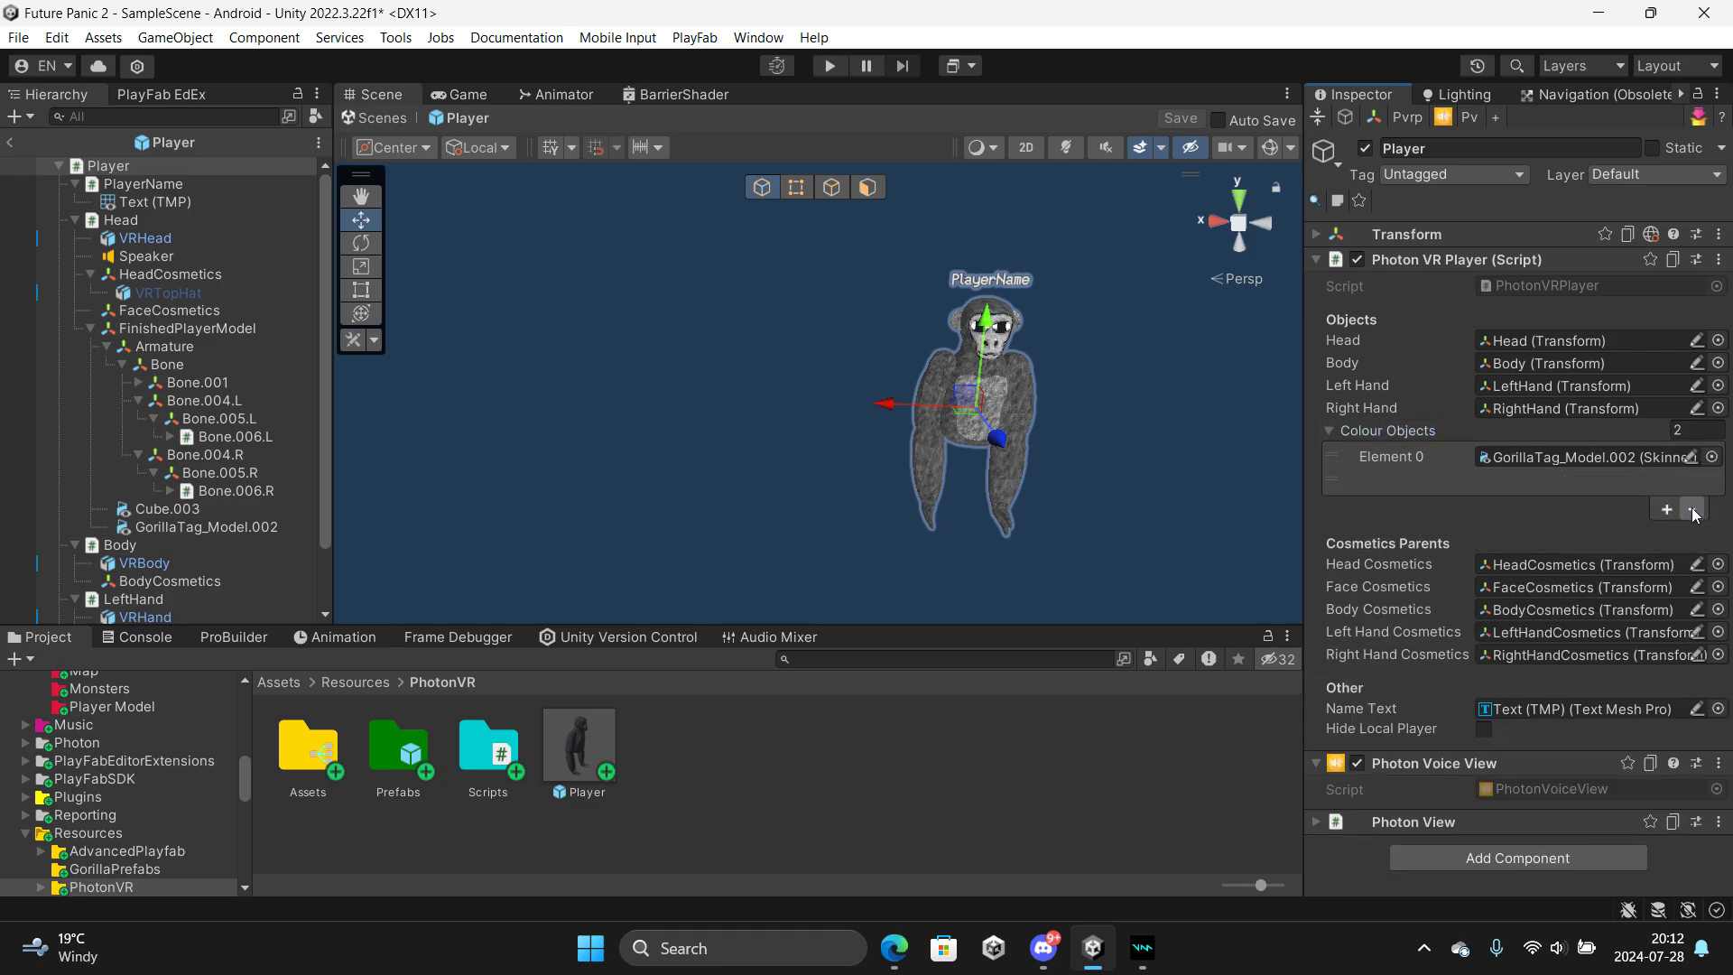
{"action": "left_click", "coordinate": [1693, 486]}
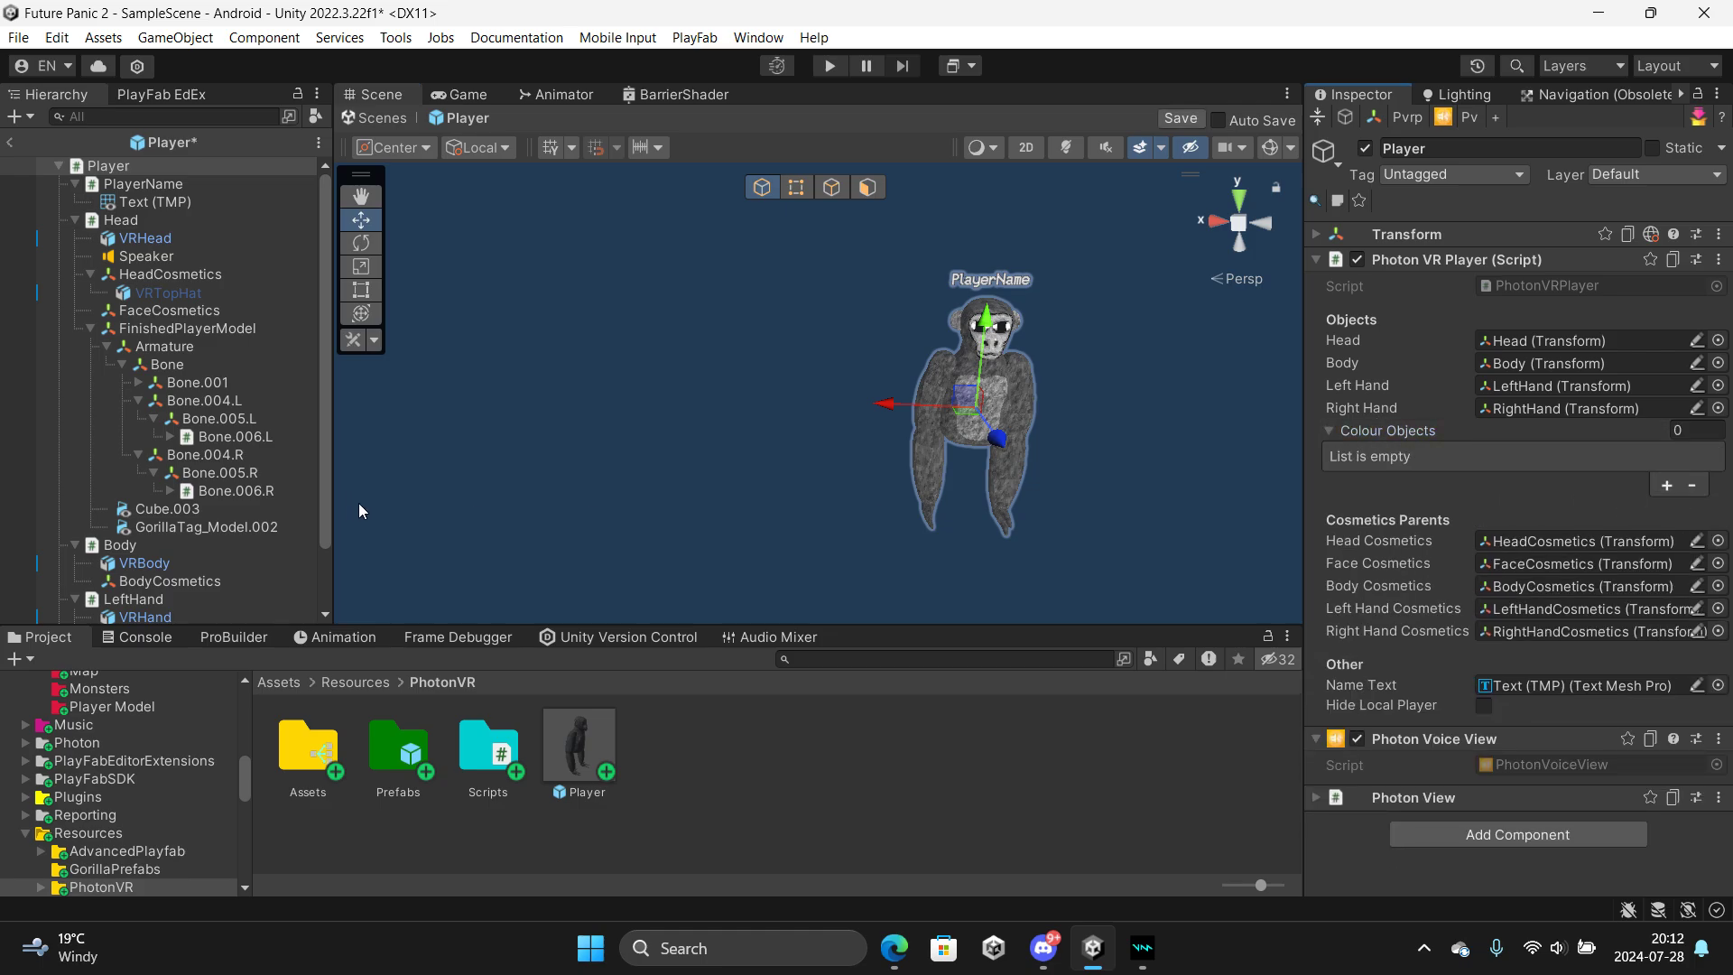
Select Cube.003 and GorillaTag_Model.002 in turn to see which parts of the player model each mesh covers
{"action": "right_click_drag", "start_coordinate": [451, 599], "coordinate": [668, 581]}
{"action": "left_click", "coordinate": [188, 511]}
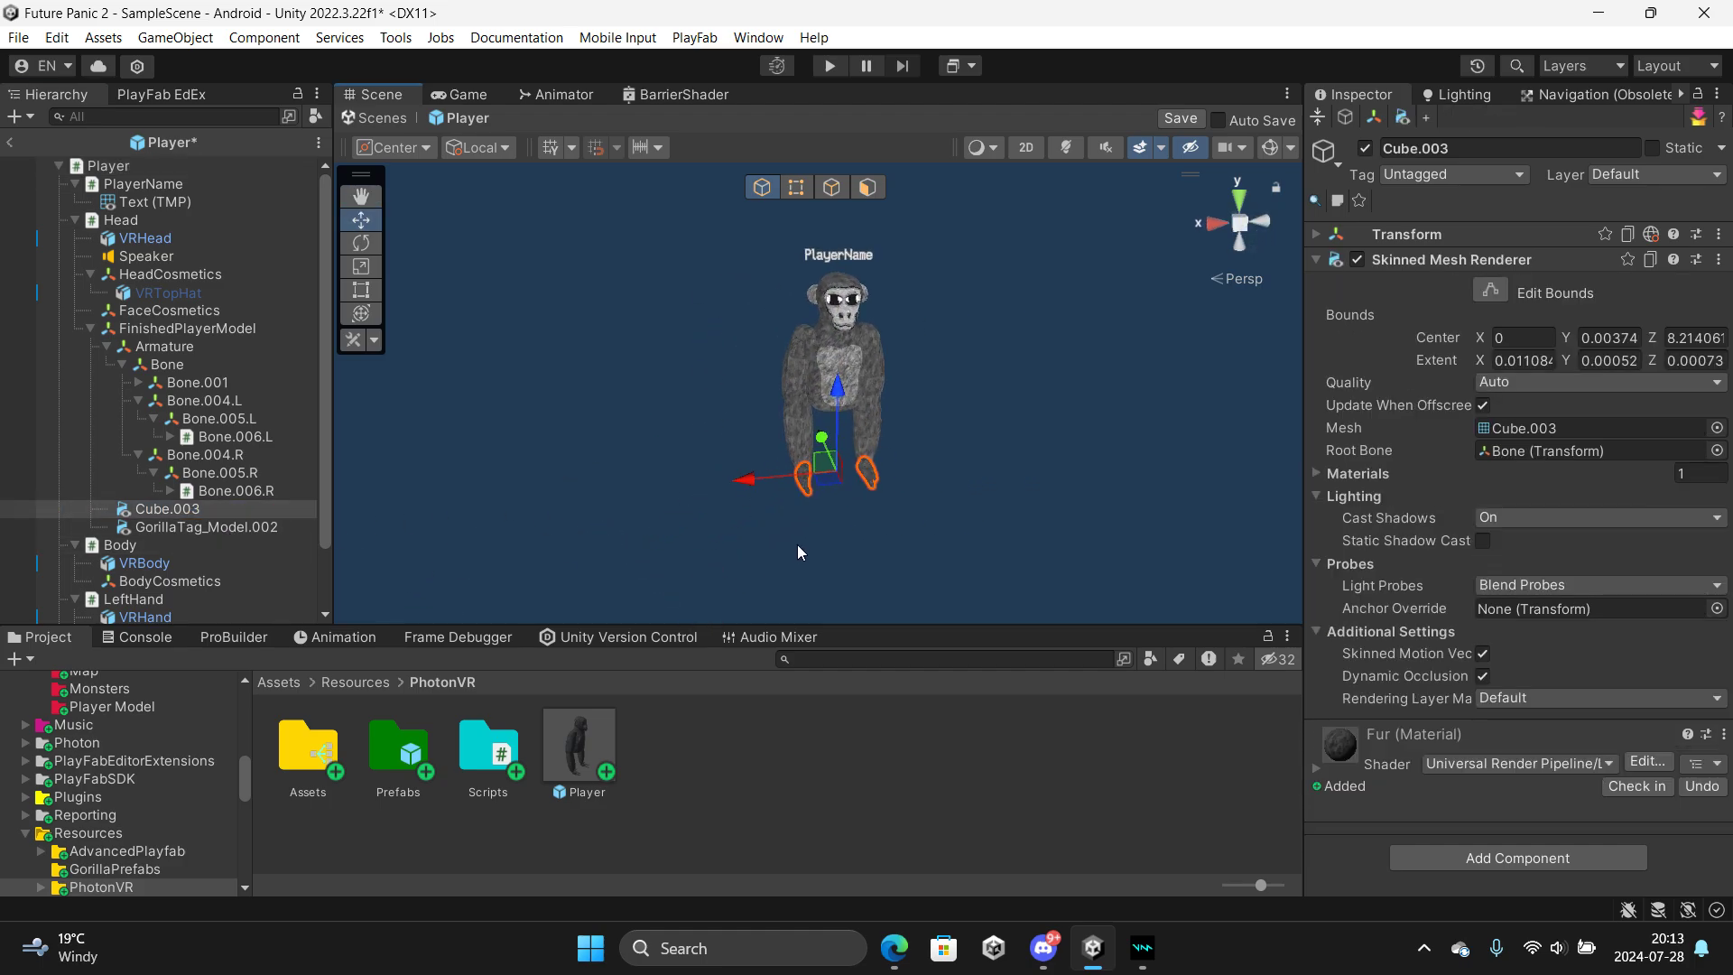
{"action": "left_click", "coordinate": [209, 526]}
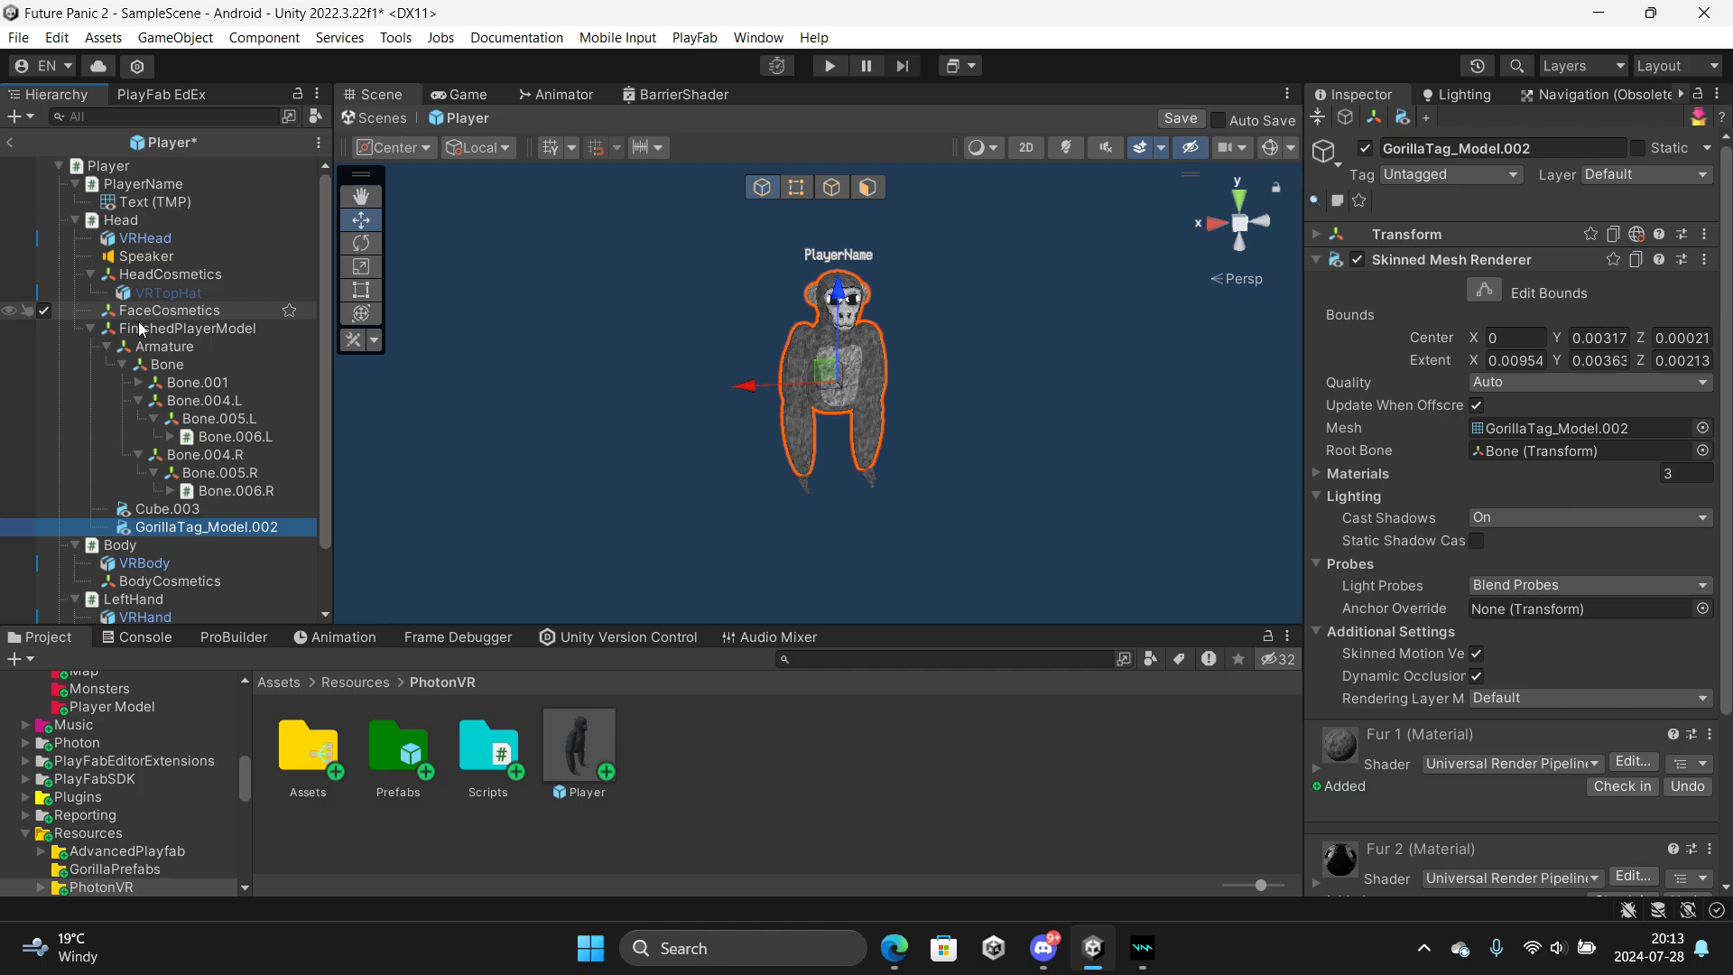
Assign GorillaTag_Model.002 and Cube.003 as Colour Objects in the Player's Photon VR Player script
{"action": "left_click", "coordinate": [108, 166]}
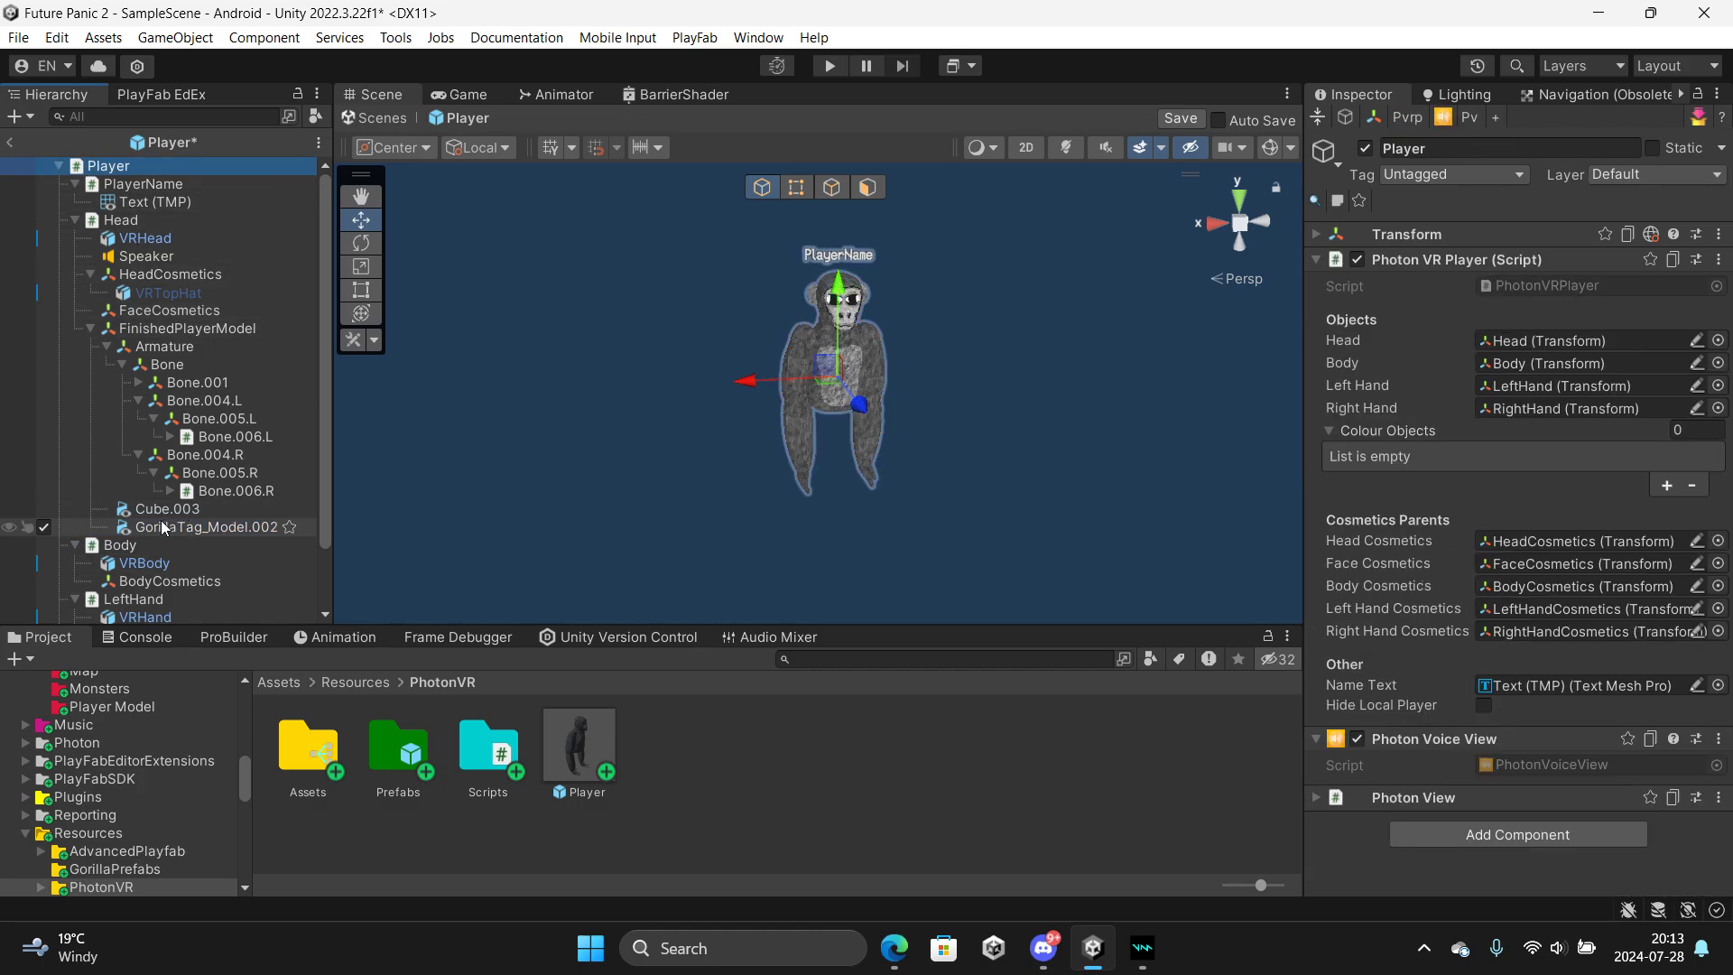
{"action": "left_click_drag", "start_coordinate": [164, 527], "coordinate": [1469, 433]}
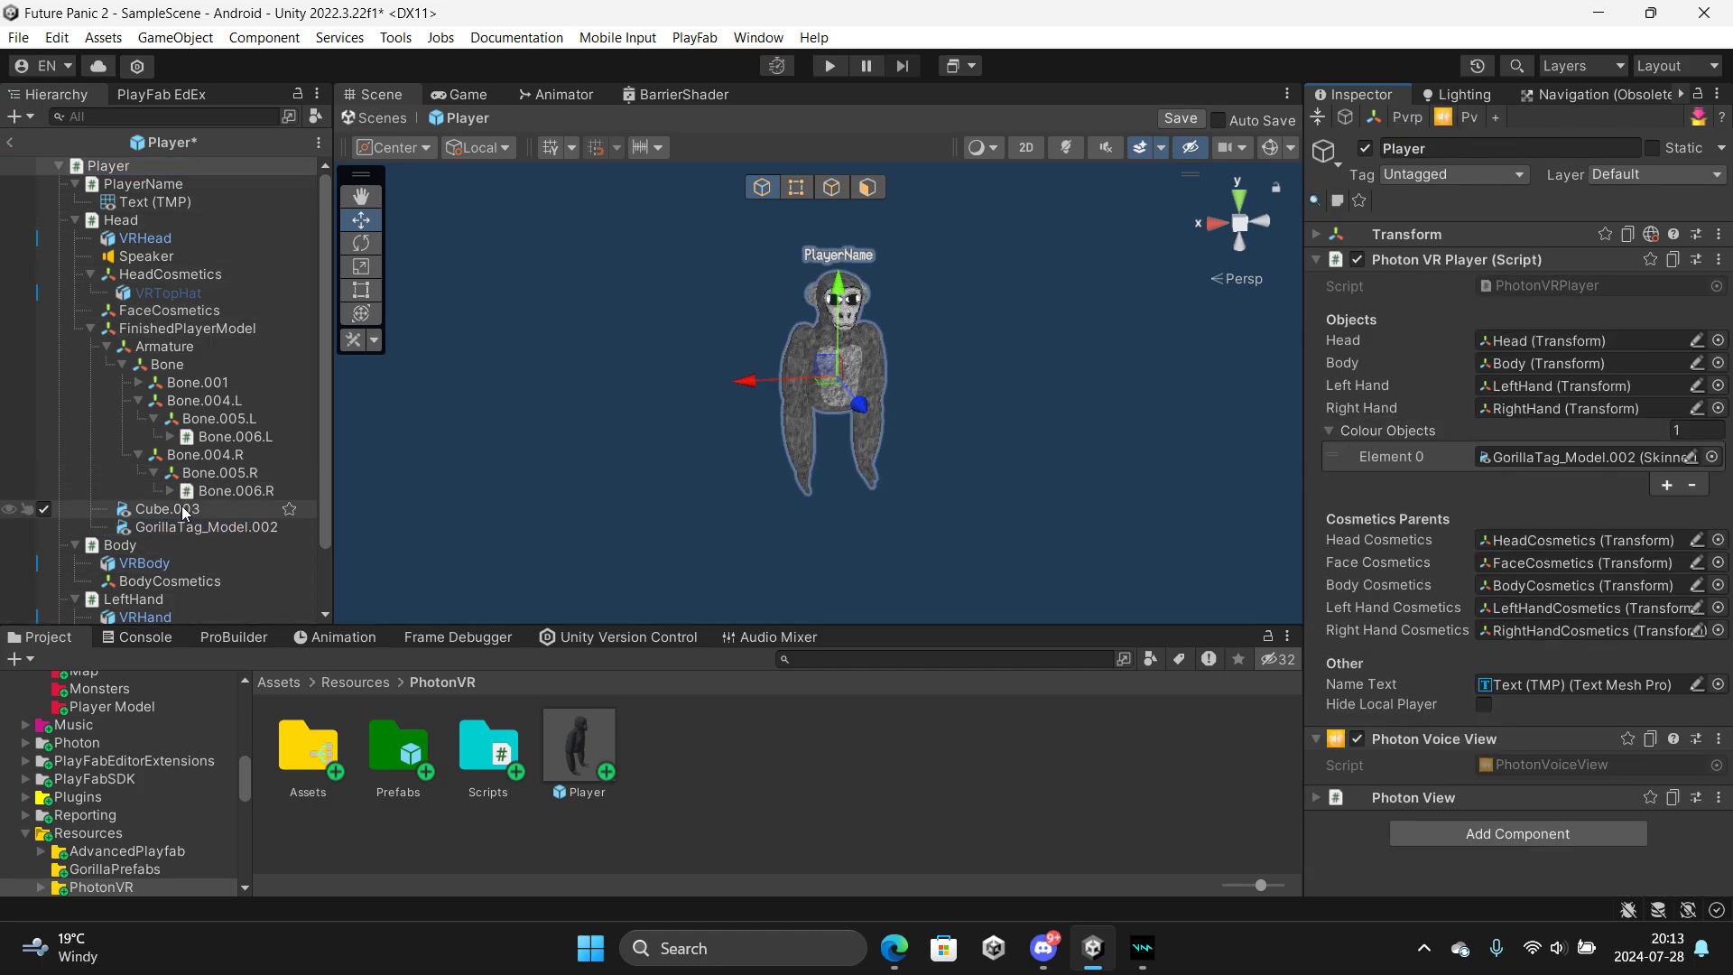
{"action": "left_click_drag", "start_coordinate": [183, 511], "coordinate": [1408, 431]}
{"action": "left_click_drag", "start_coordinate": [1173, 447], "coordinate": [1102, 445], "text": "alt"}
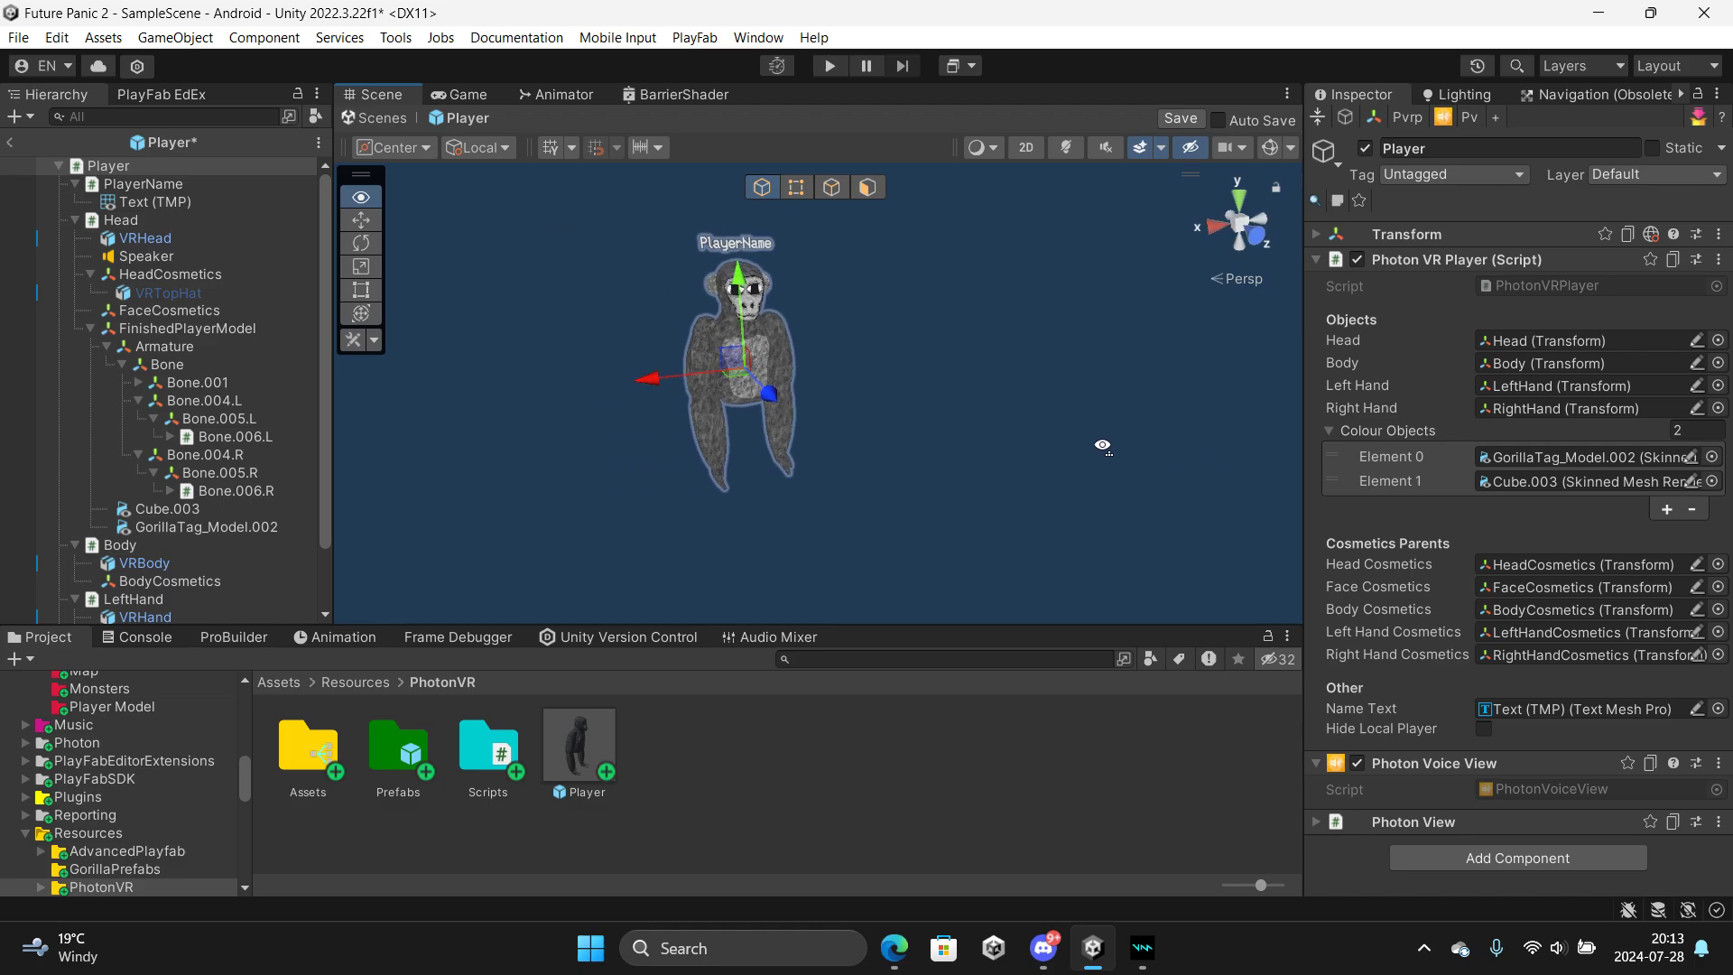
{"action": "right_click_drag", "start_coordinate": [1102, 445], "coordinate": [1081, 447]}
{"action": "right_click_drag", "start_coordinate": [911, 446], "coordinate": [758, 441]}
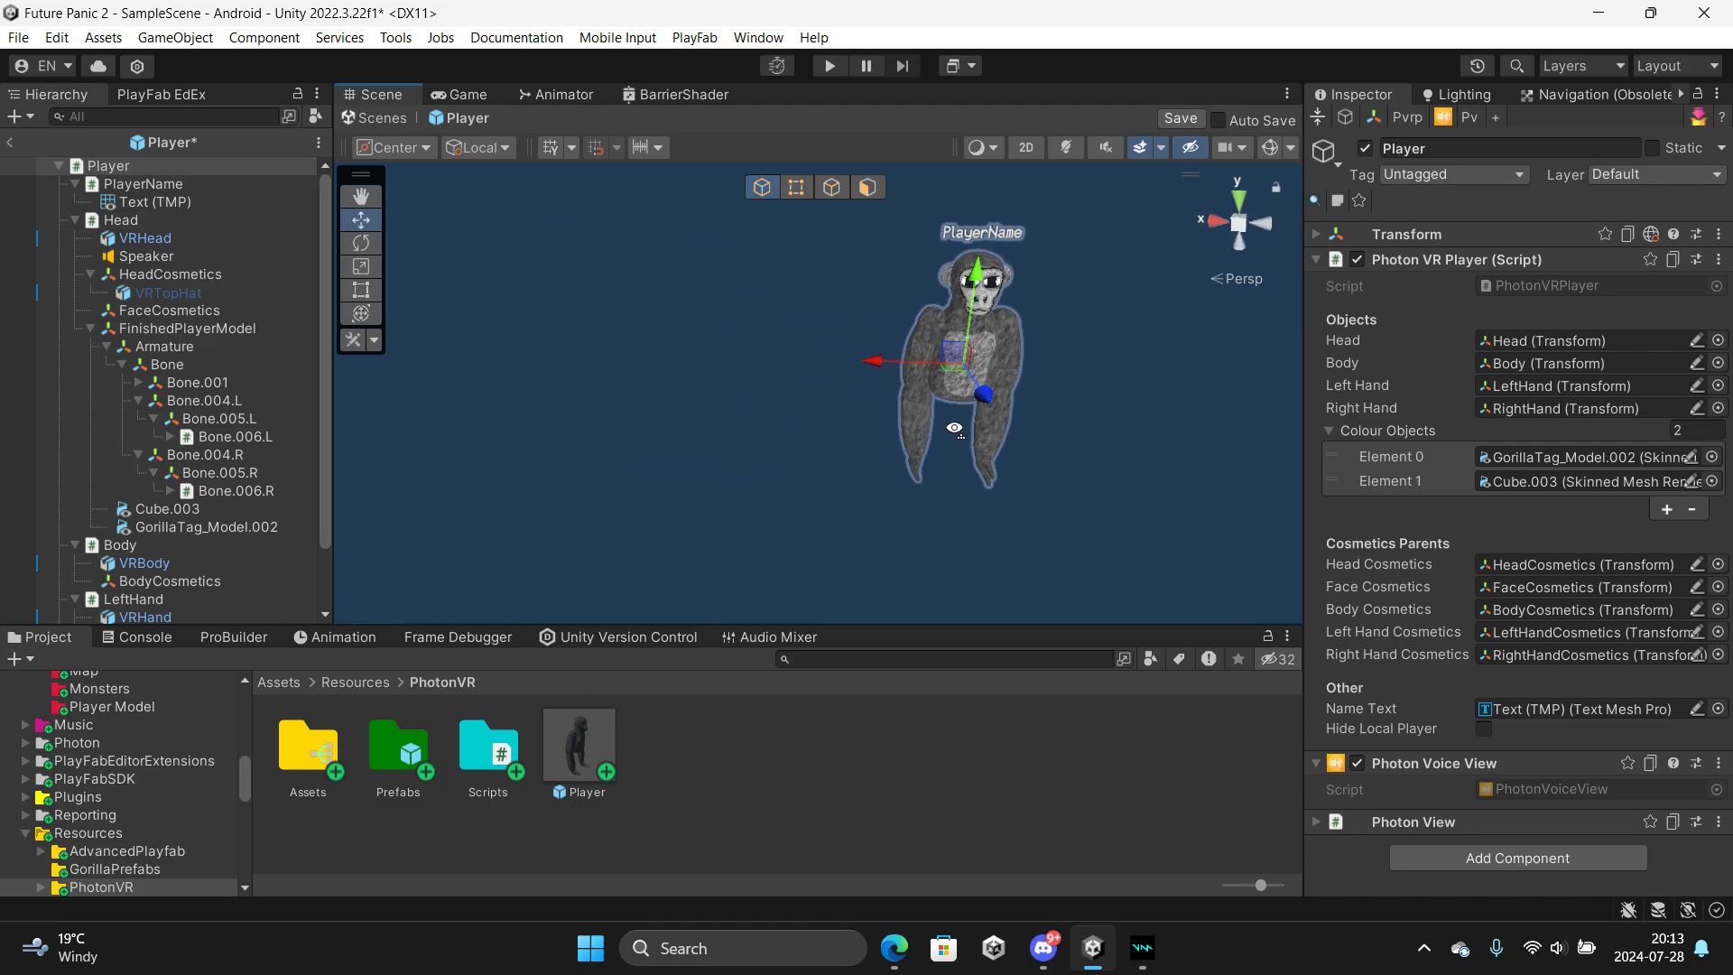
{"action": "left_click_drag", "start_coordinate": [954, 429], "coordinate": [1038, 432], "text": "alt"}
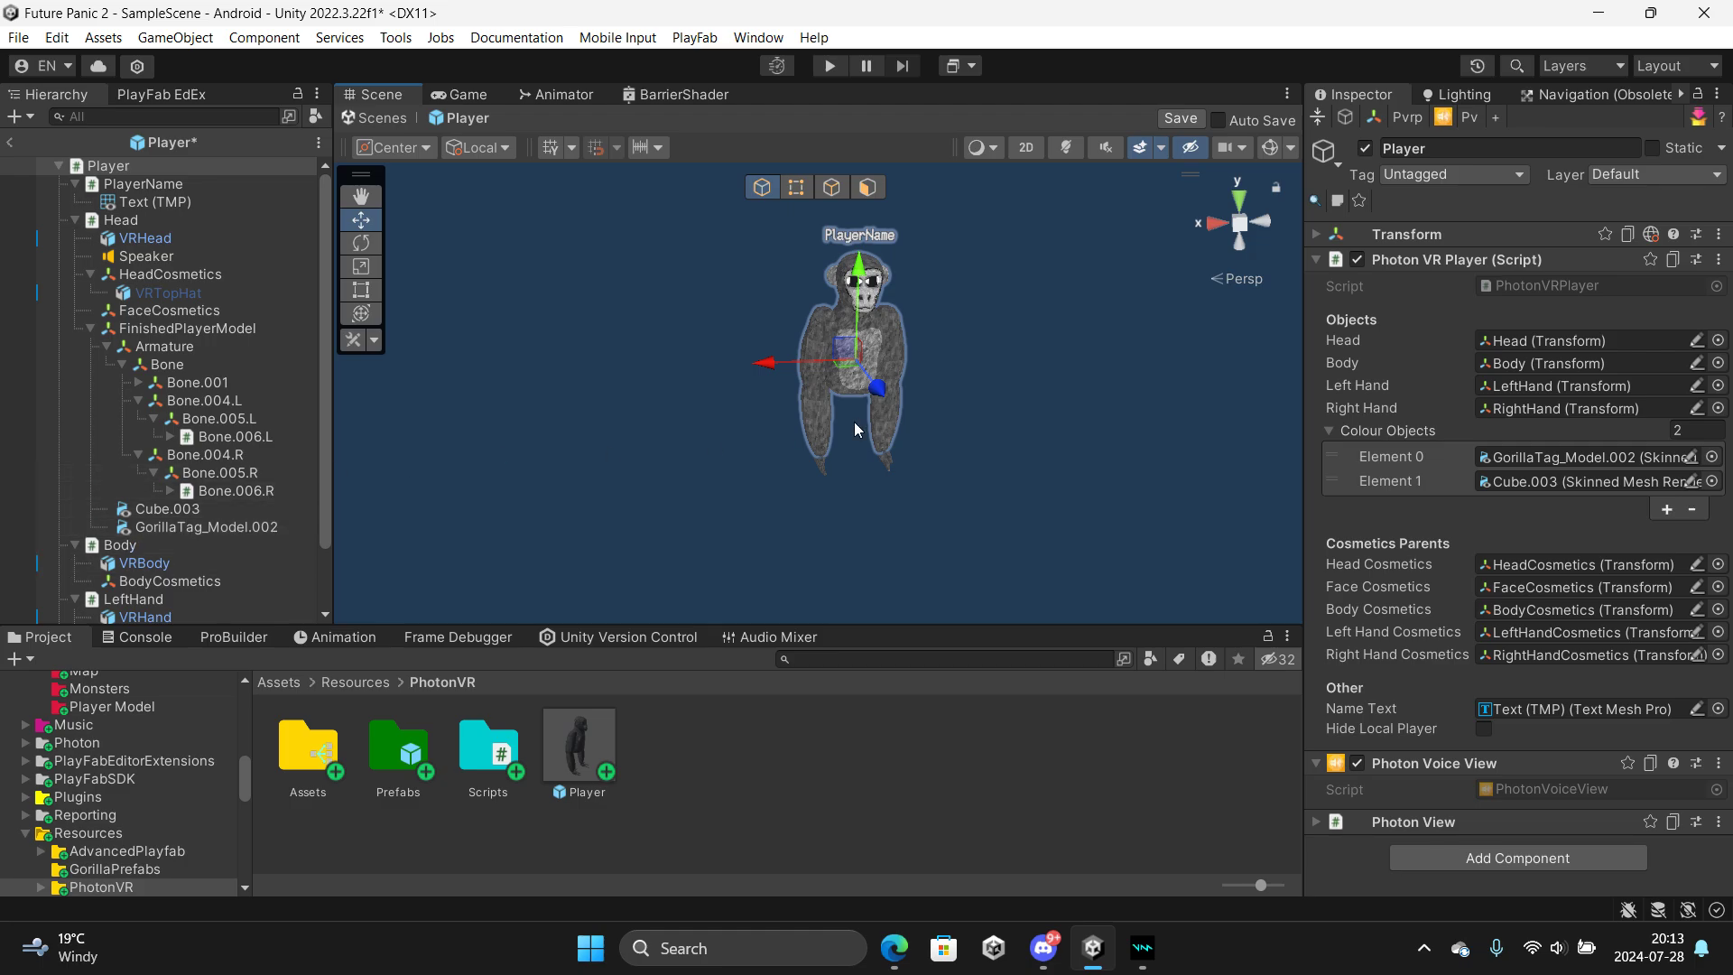
Open the Player's Photon VR Player script for editing in Visual Studio and go to the ColourObjects declaration
{"action": "mouse_move", "coordinate": [830, 422]}
{"action": "right_mouse_down"}
{"action": "mouse_move", "coordinate": [647, 441]}
{"action": "mouse_move", "coordinate": [834, 405]}
{"action": "right_mouse_up"}
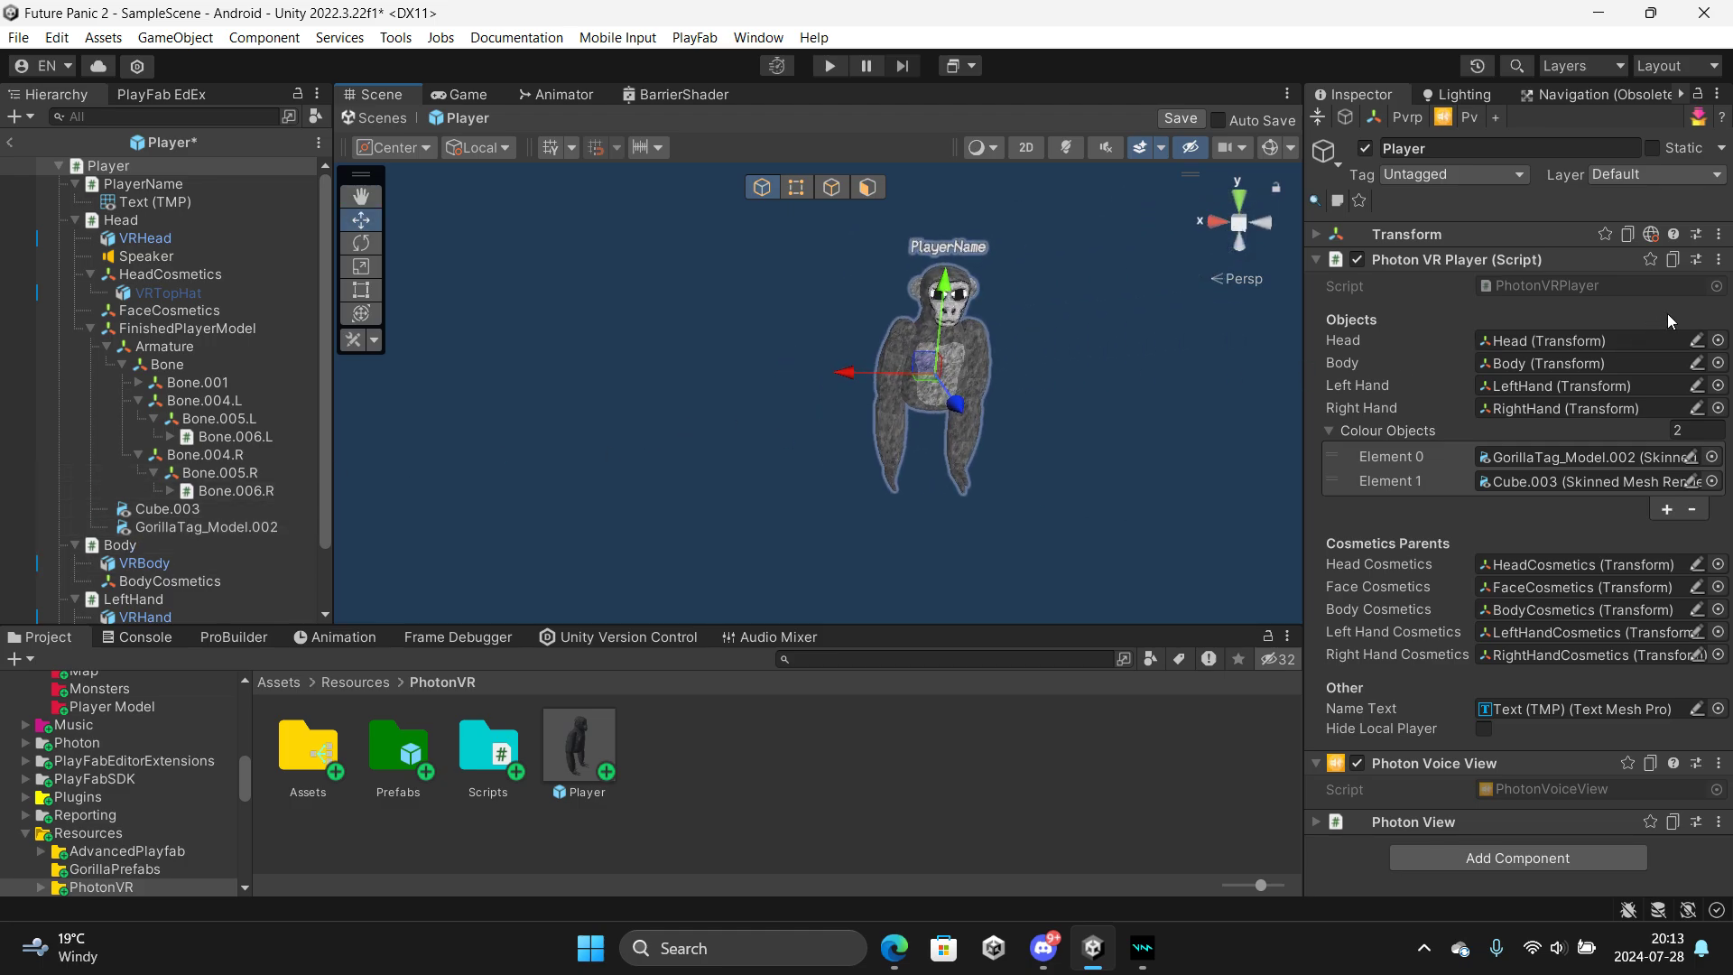
{"action": "left_click", "coordinate": [1717, 260]}
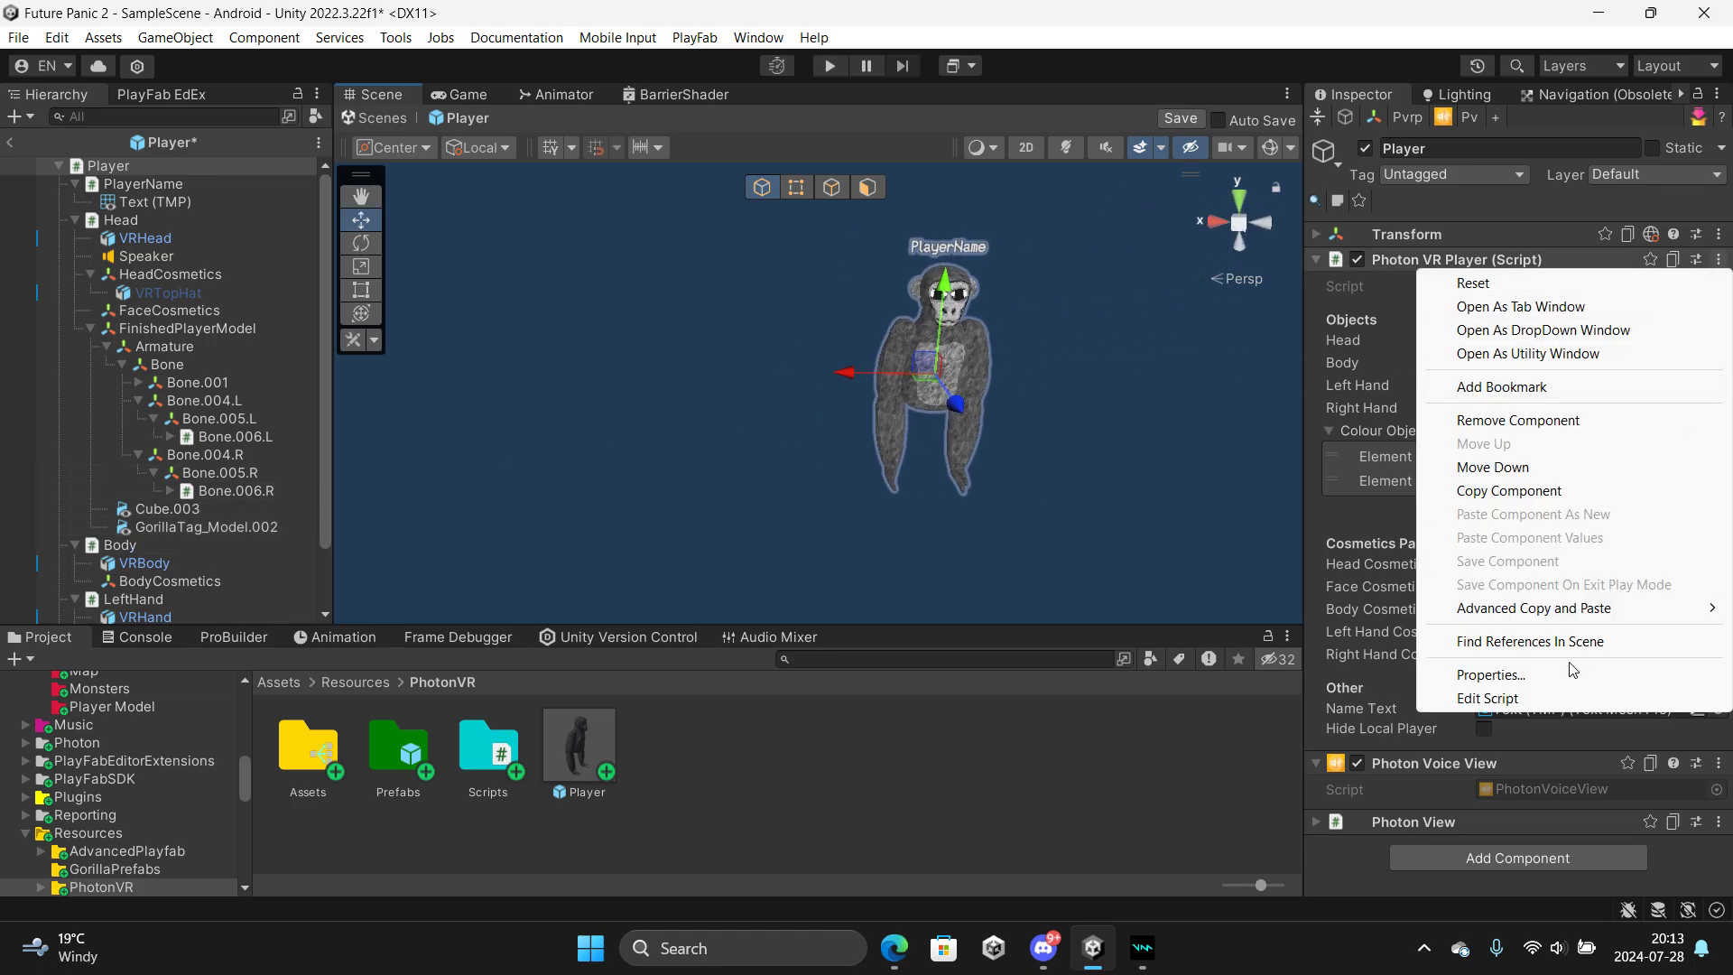
{"action": "left_click", "coordinate": [1485, 705]}
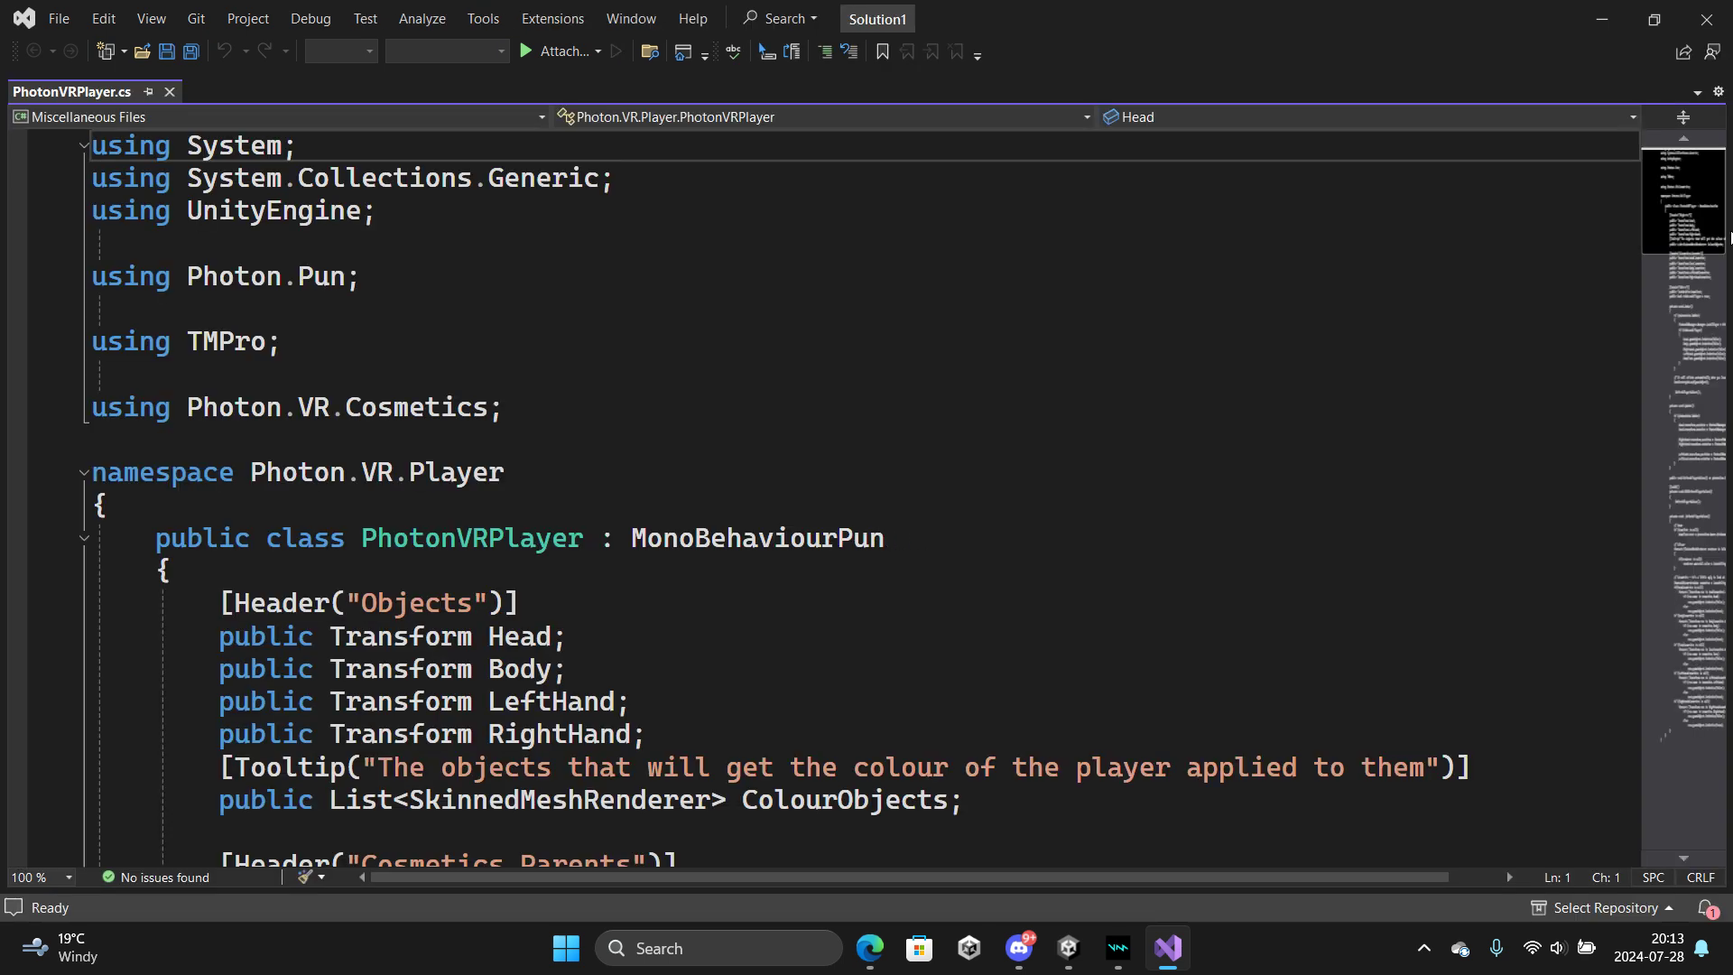
{"action": "mouse_move", "coordinate": [1694, 225]}
{"action": "left_mouse_down"}
{"action": "mouse_move", "coordinate": [1705, 255]}
{"action": "mouse_move", "coordinate": [1715, 233]}
{"action": "left_mouse_up"}
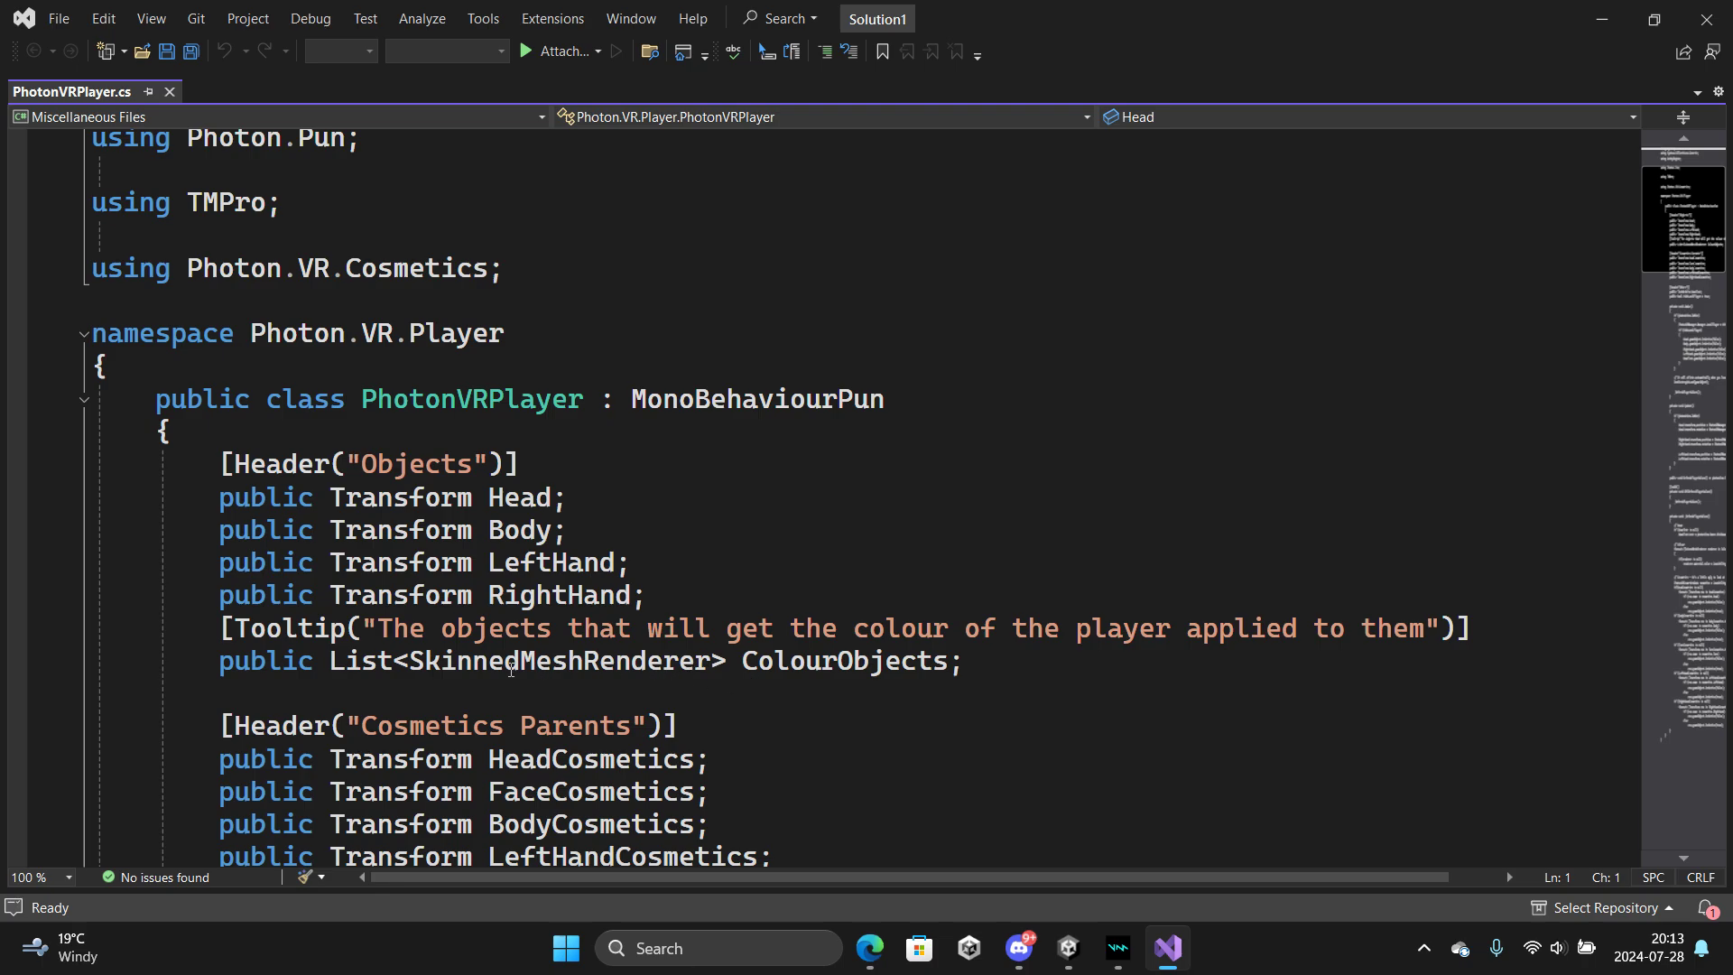
Remove "Skinned" from the ColourObjects list type and re-enter it so the type reads SkinnedMeshRenderer
{"action": "left_click_drag", "start_coordinate": [523, 662], "coordinate": [411, 662]}
{"action": "key", "text": "BackSpace"}
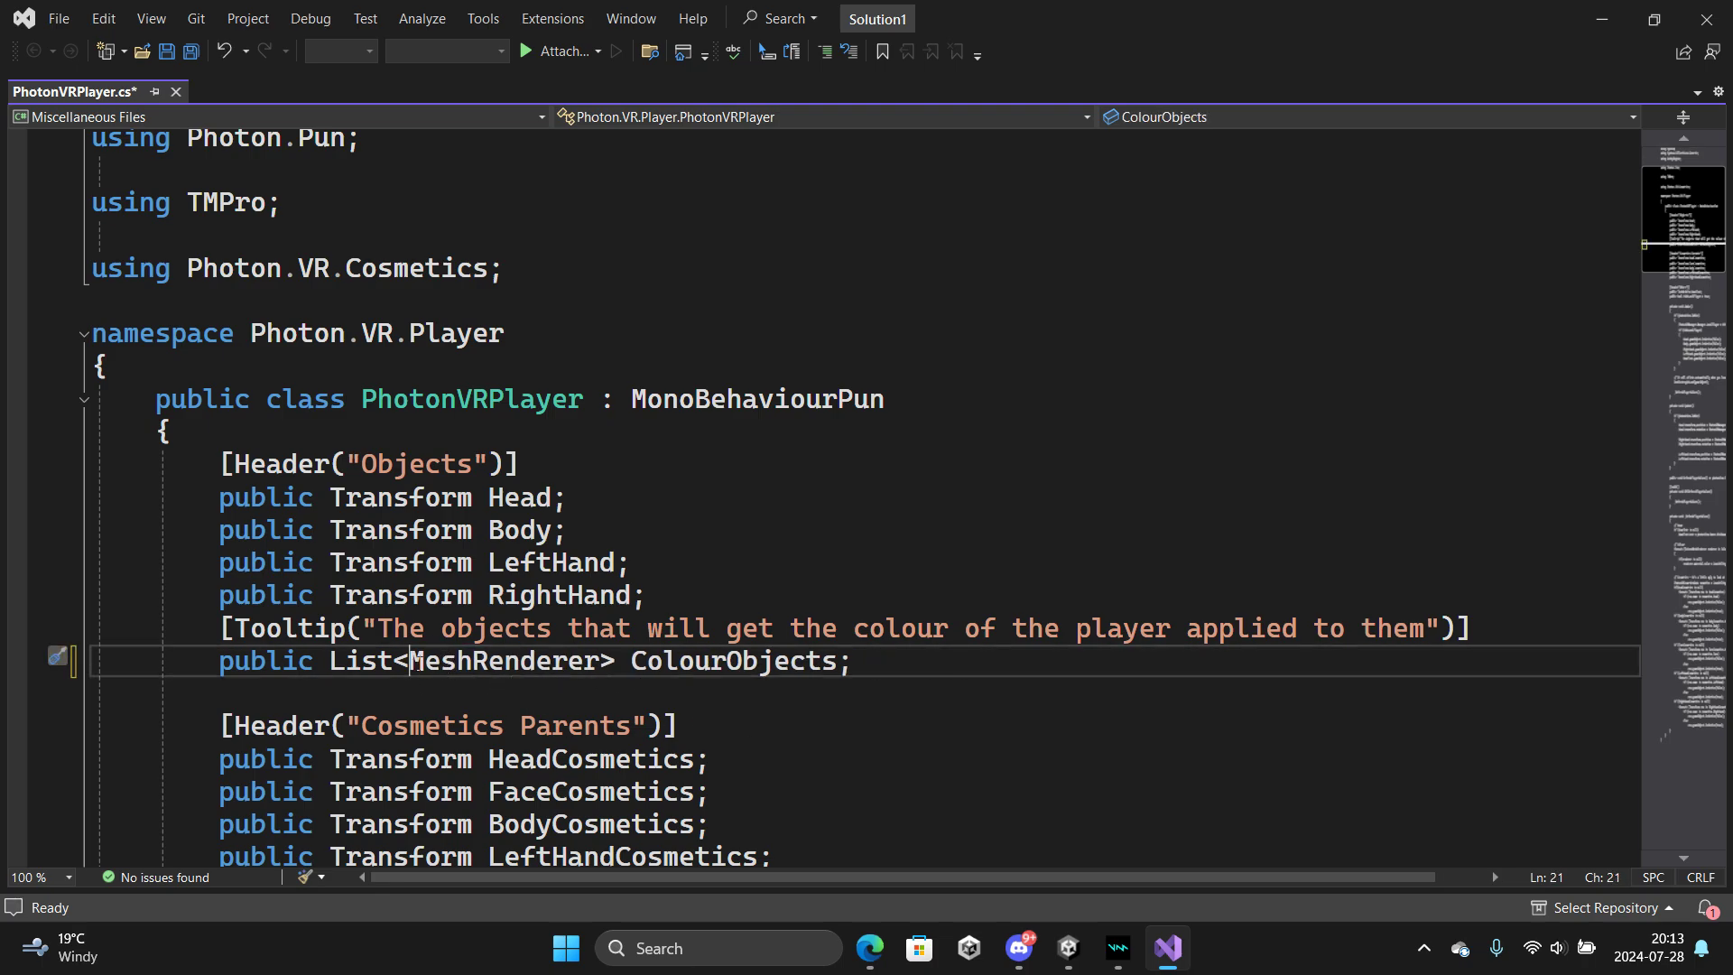
{"action": "type", "text": "Skinned"}
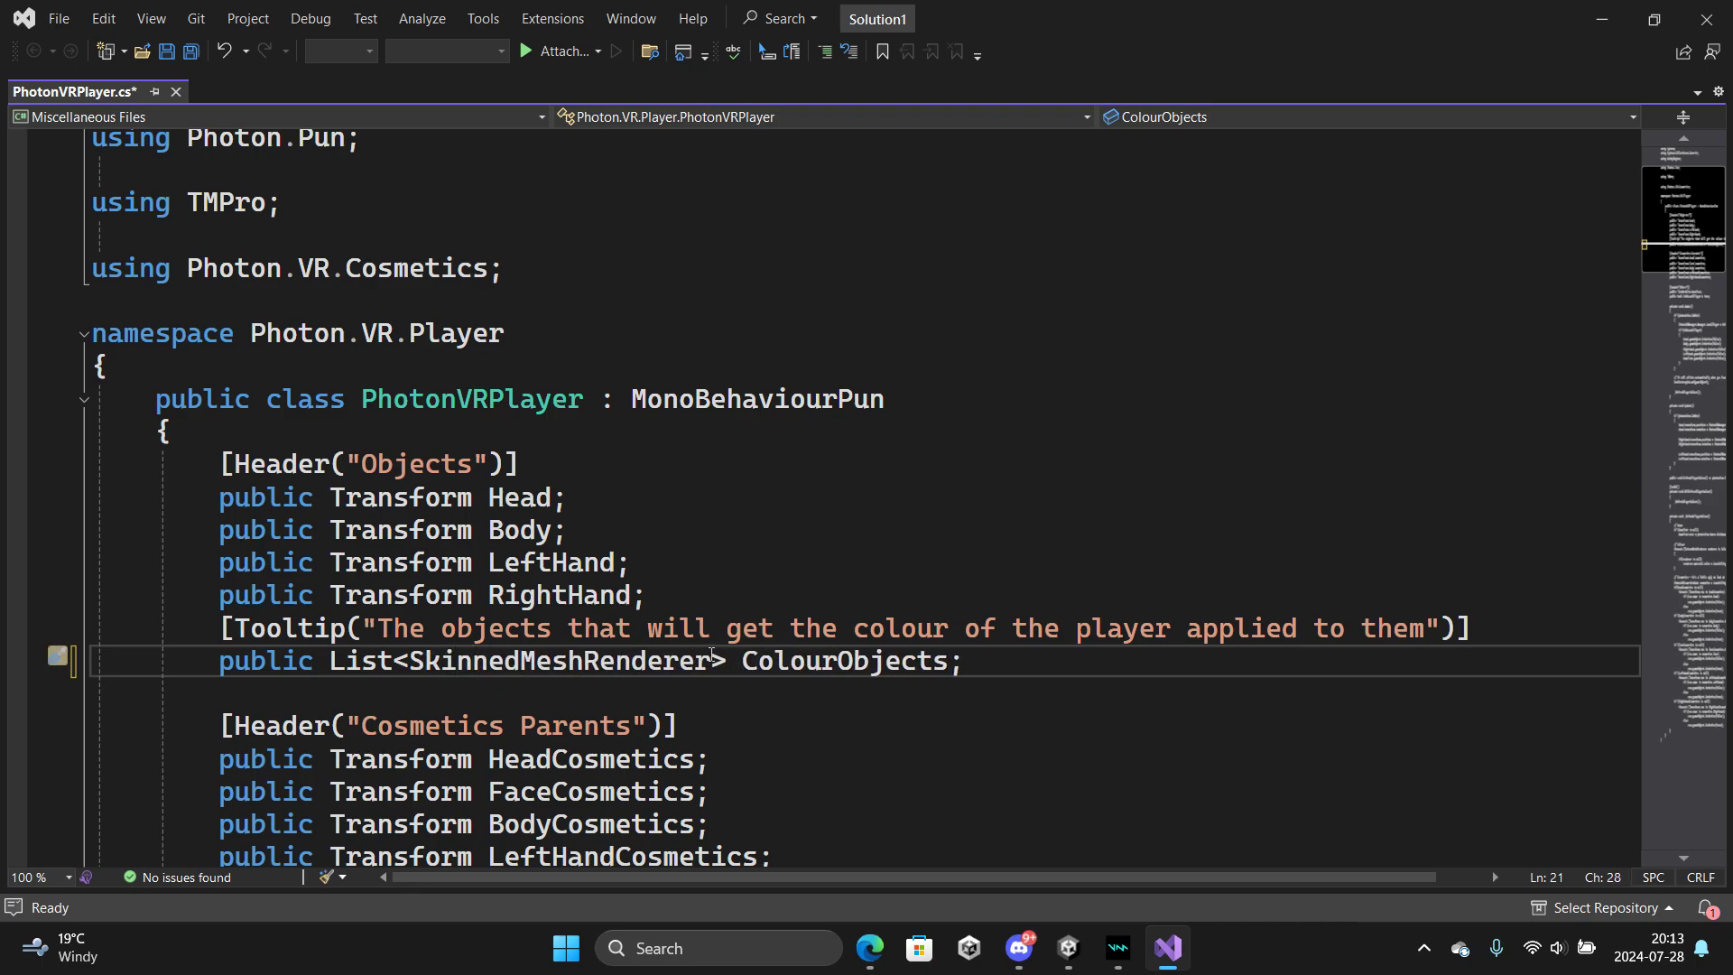
Compare the renderer type in the ColourObjects declaration with the one in the Colour foreach loop of _RefreshPlayerValues
{"action": "left_click_drag", "start_coordinate": [711, 662], "coordinate": [520, 662]}
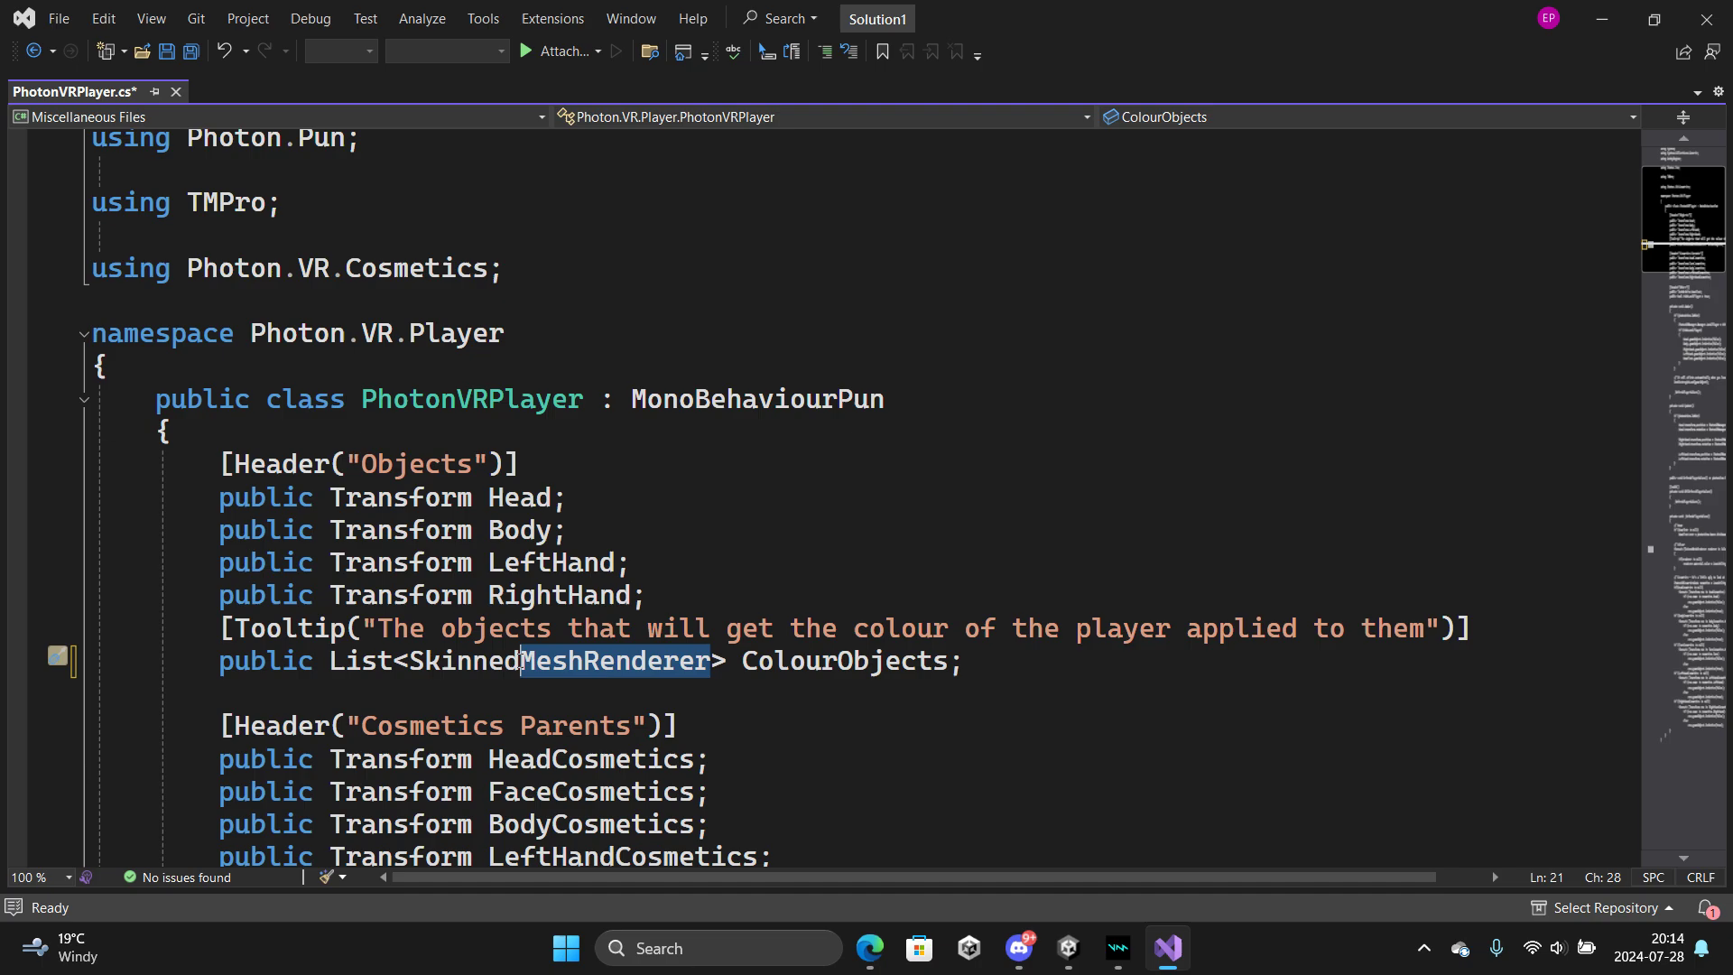
{"action": "left_click_drag", "start_coordinate": [1729, 222], "coordinate": [1657, 572]}
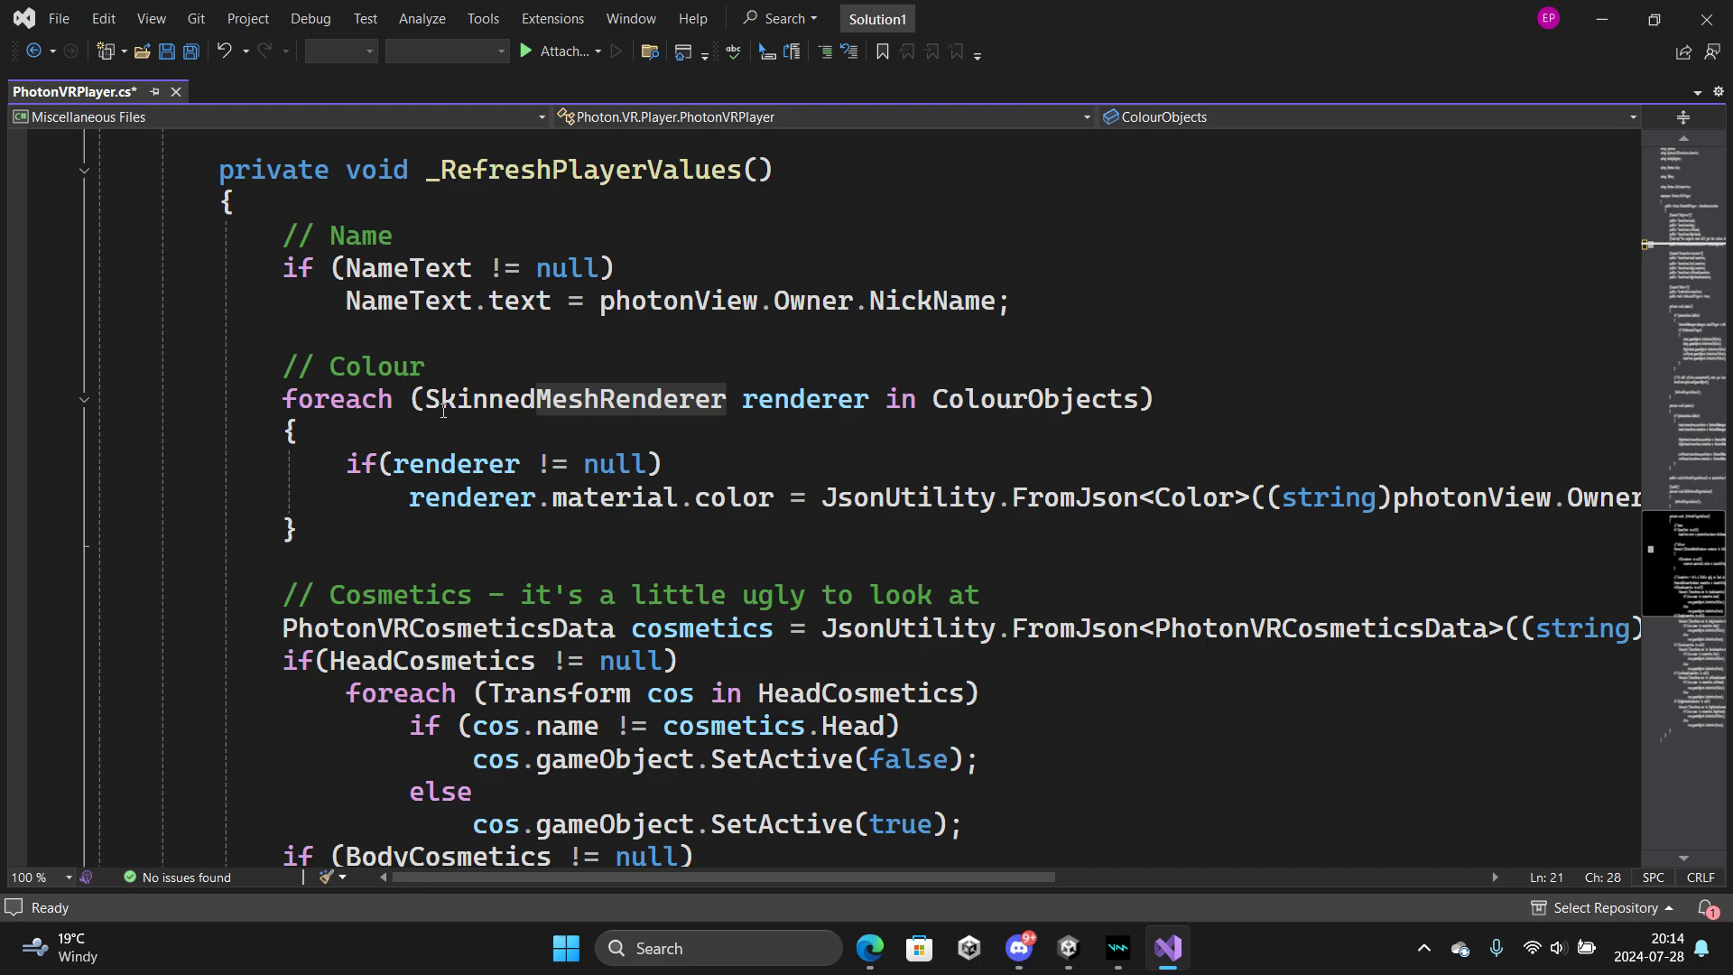
{"action": "left_click_drag", "start_coordinate": [1670, 580], "coordinate": [1704, 18]}
{"action": "left_click", "coordinate": [1039, 403]}
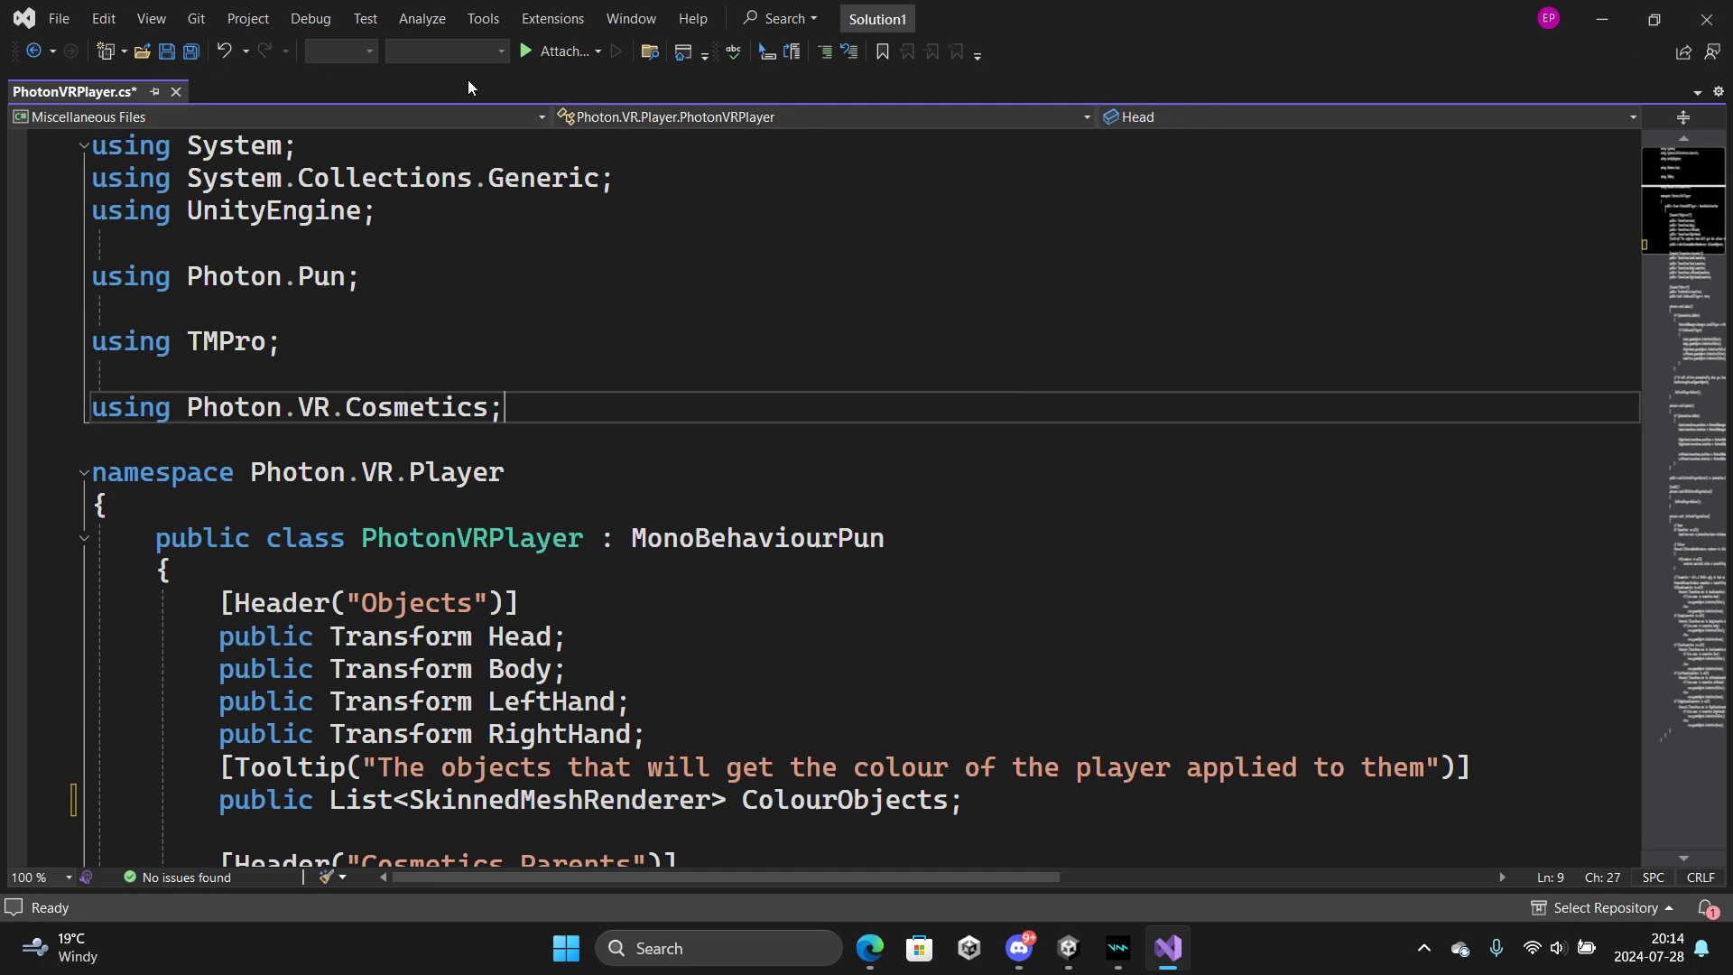
Save PhotonVRPlayer.cs and close the code editor to return to Unity
{"action": "key", "text": "ctrl+s"}
{"action": "left_click", "coordinate": [62, 20]}
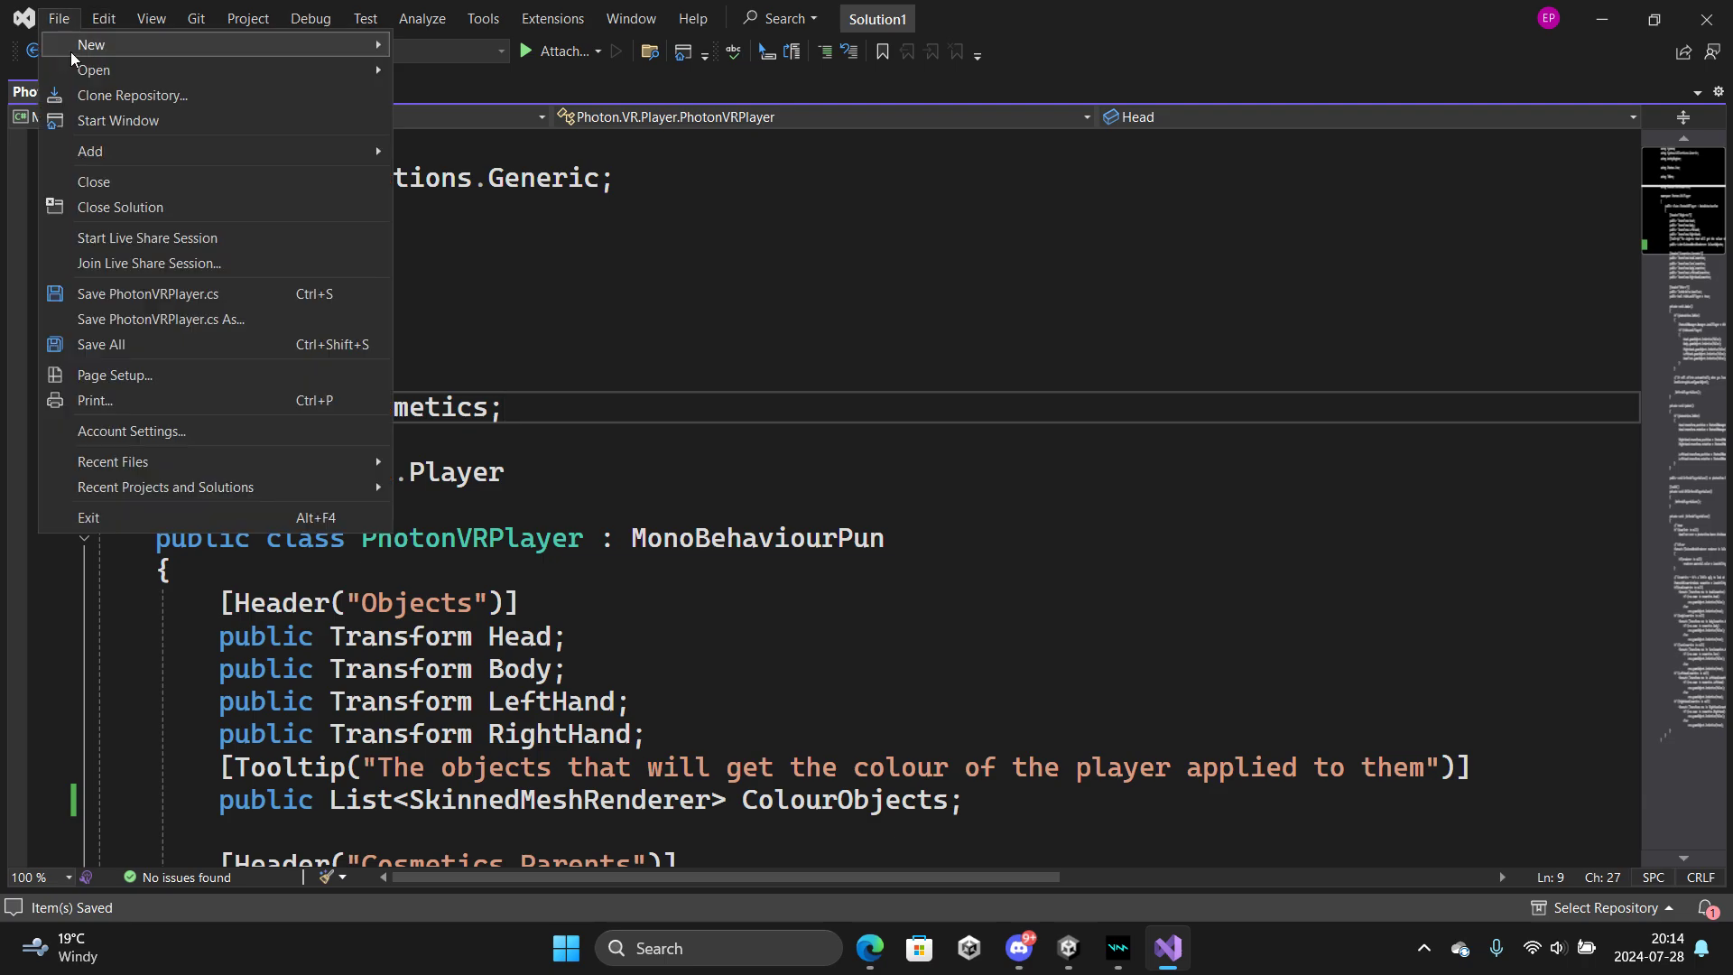
{"action": "left_click", "coordinate": [90, 295]}
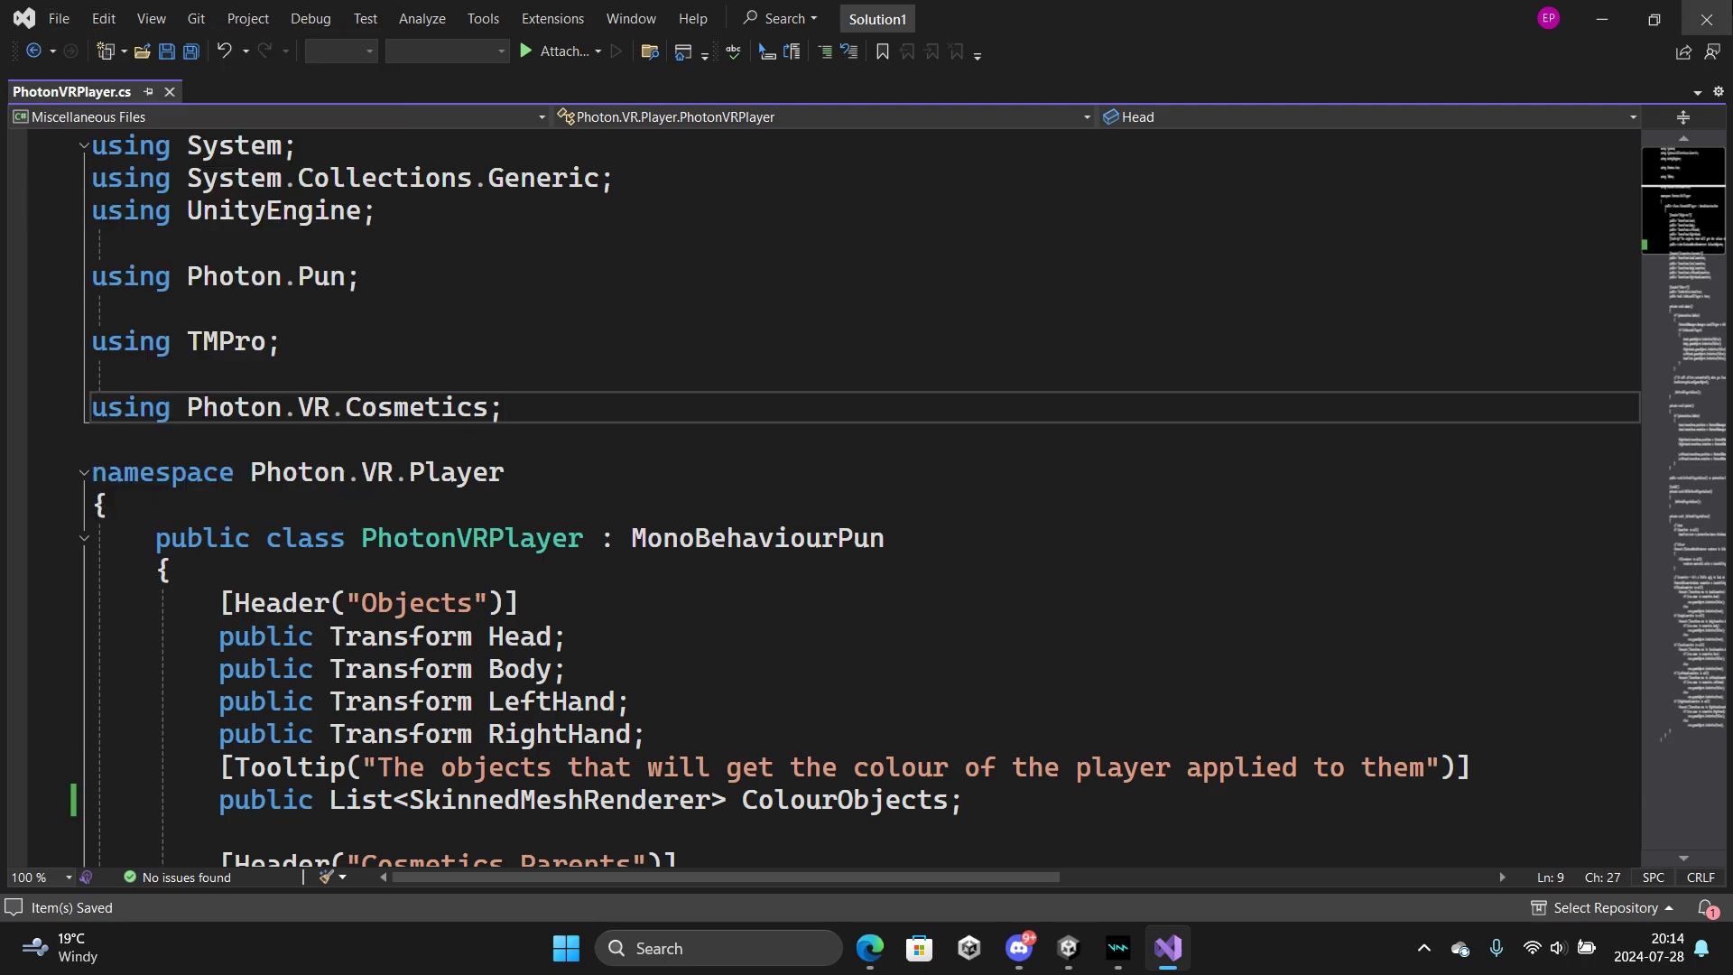
{"action": "left_click", "coordinate": [1728, 7]}
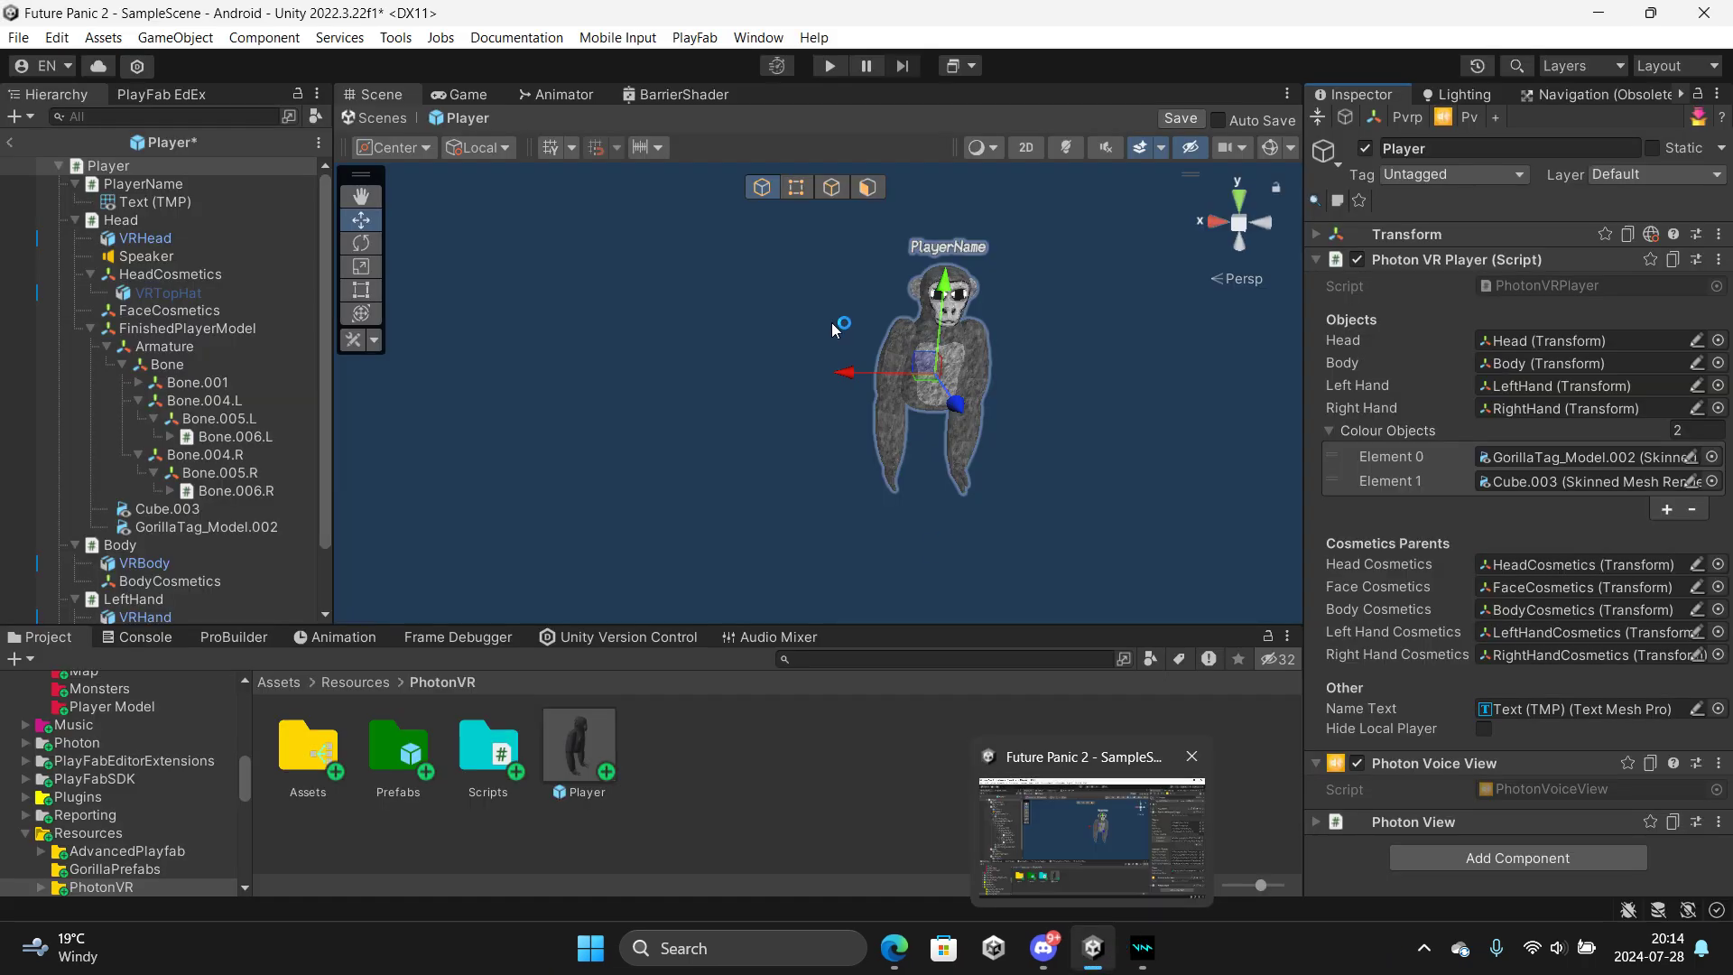
Collapse the Colour Objects list, then leave the Player prefab and save its changes
{"action": "right_click_drag", "start_coordinate": [923, 305], "coordinate": [955, 289]}
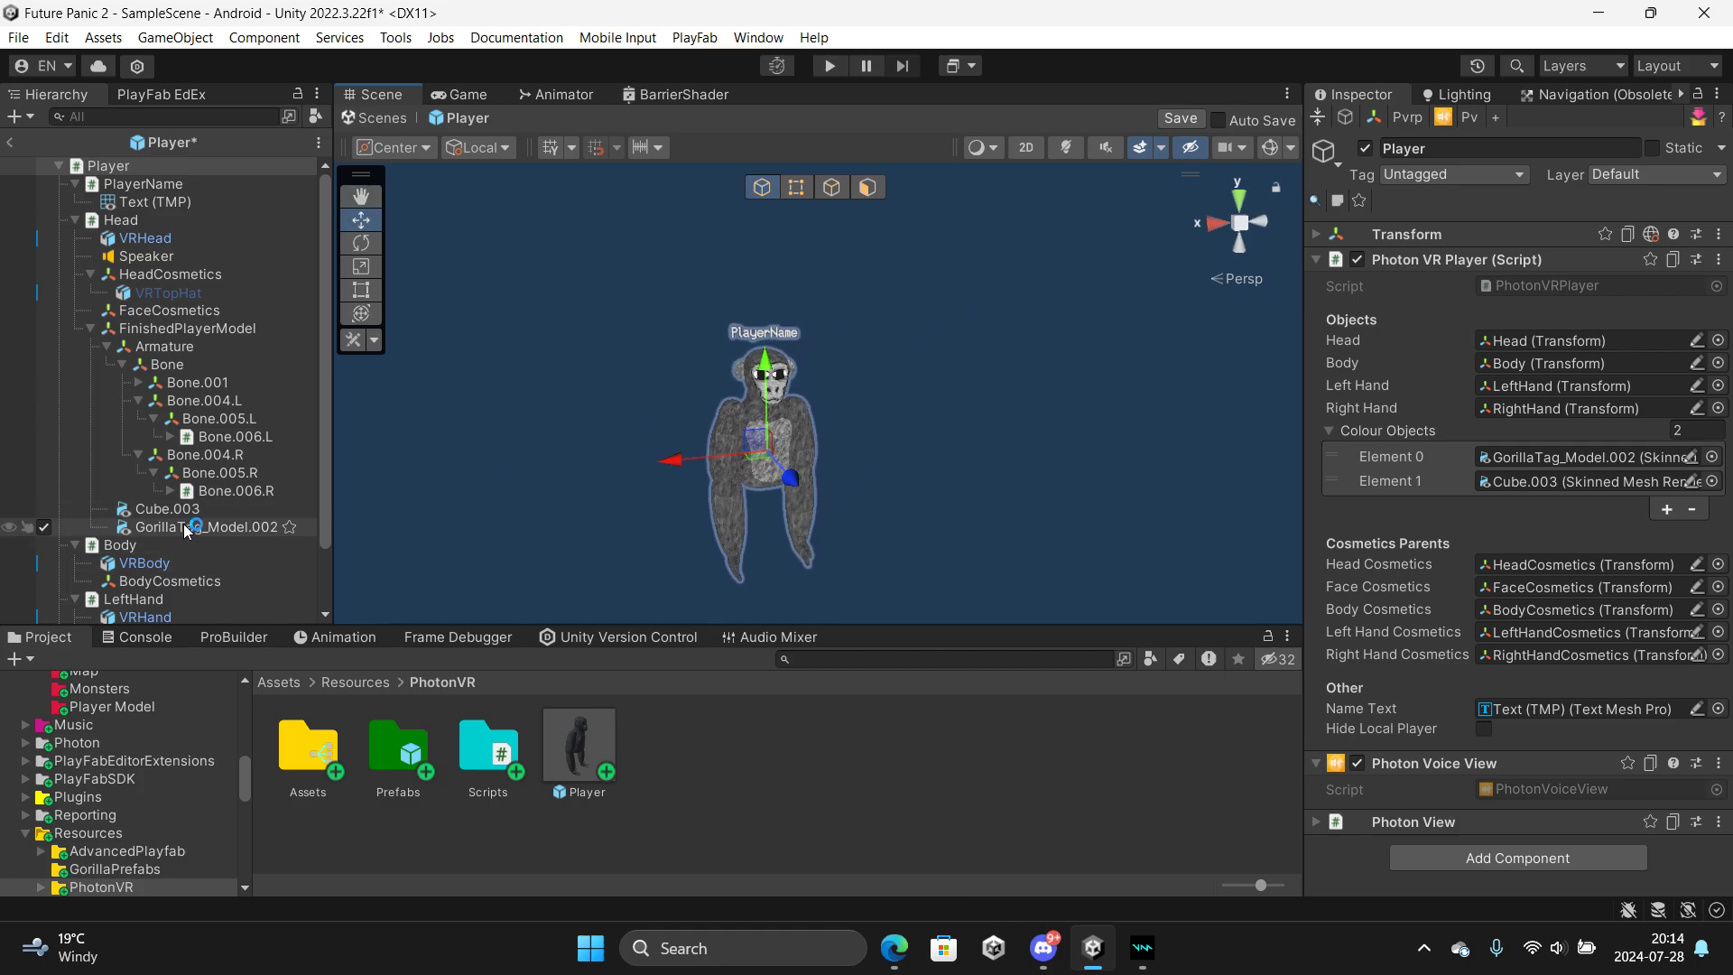
{"action": "left_click", "coordinate": [1477, 434]}
{"action": "right_click_drag", "start_coordinate": [1163, 397], "coordinate": [970, 438]}
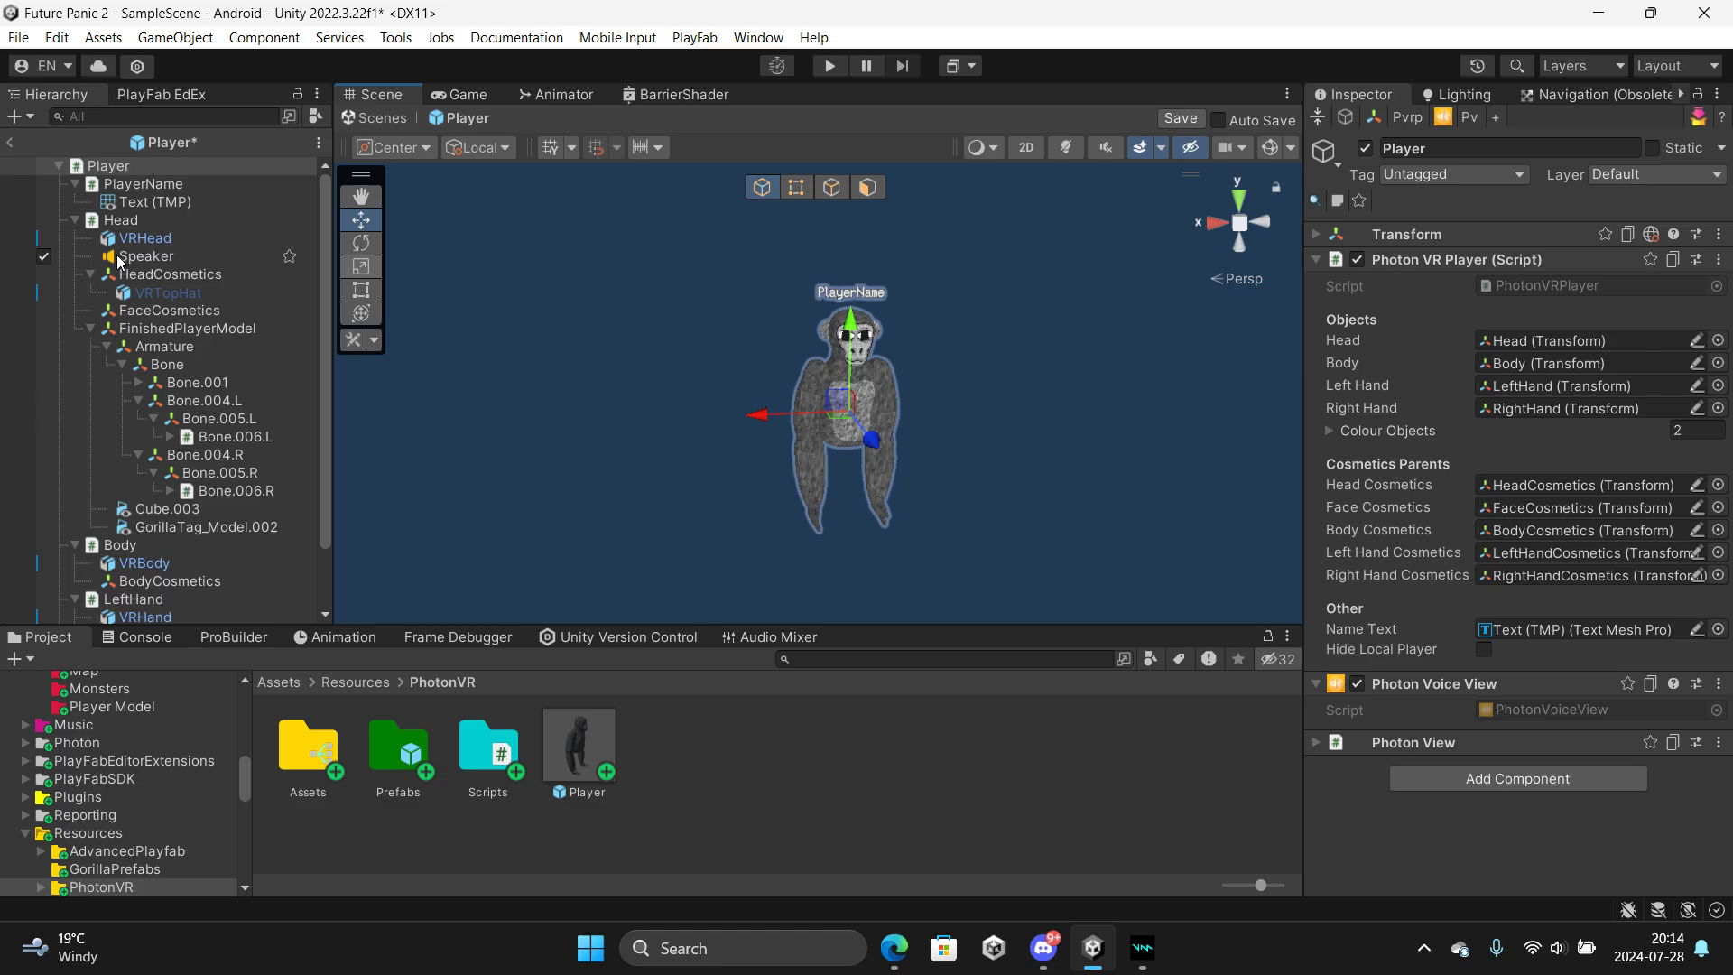
{"action": "left_click", "coordinate": [9, 143]}
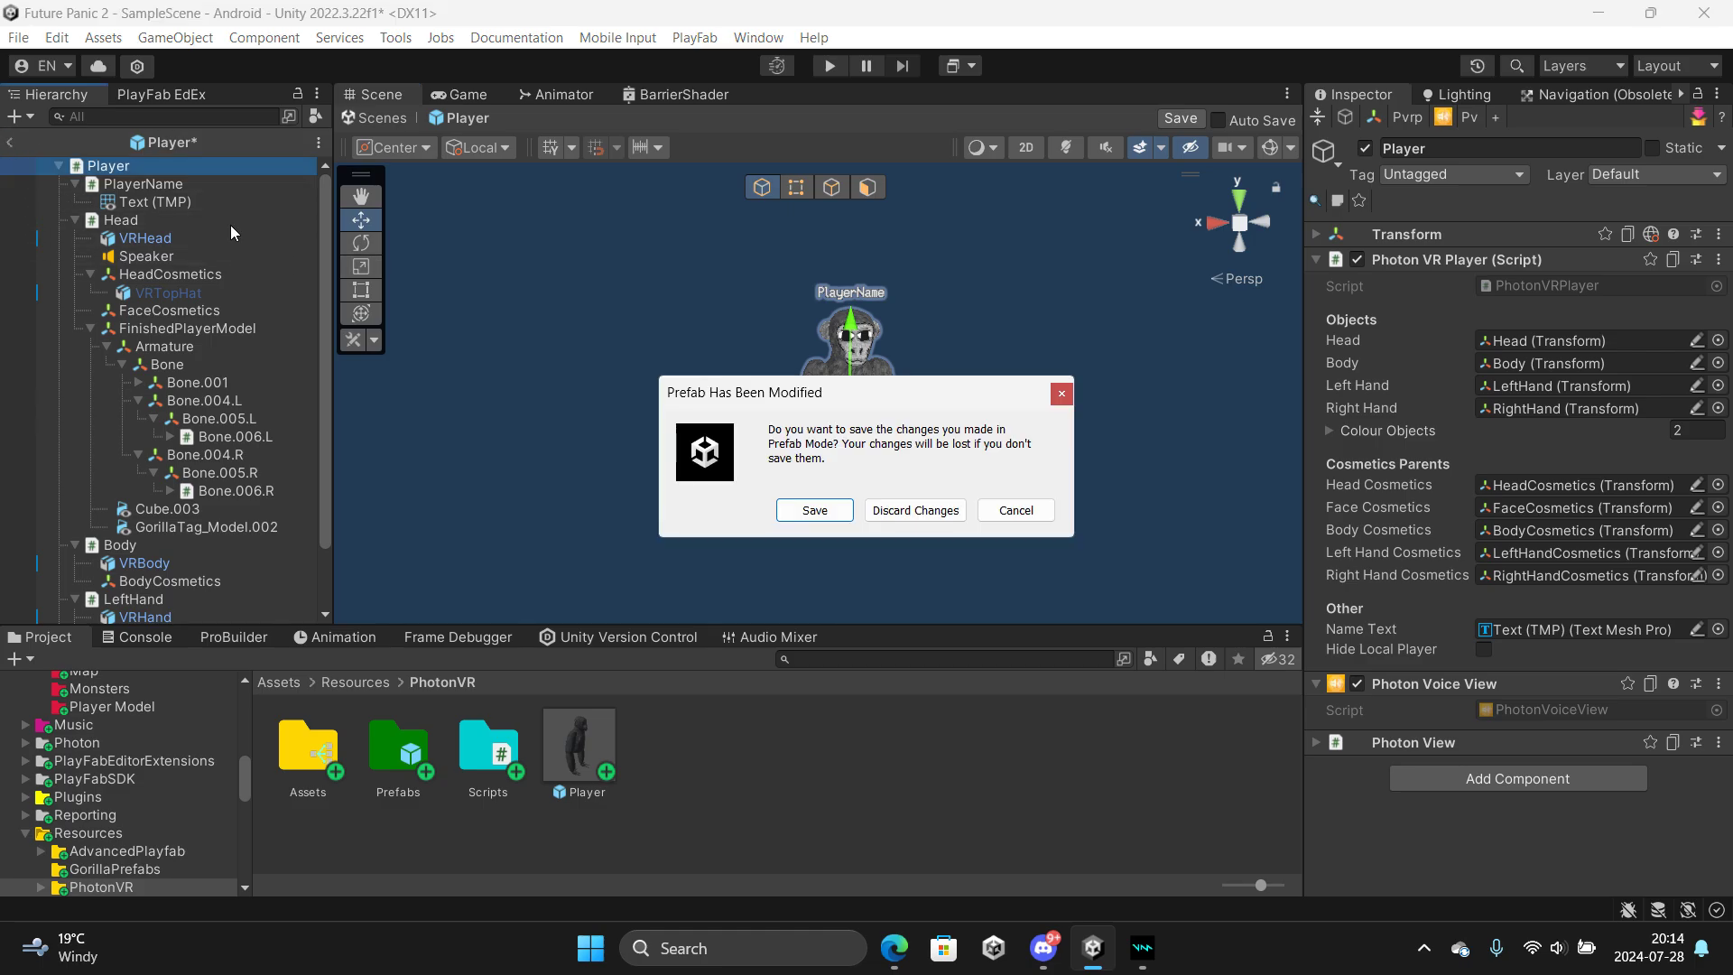
{"action": "left_click", "coordinate": [813, 510]}
{"action": "right_click_drag", "start_coordinate": [791, 502], "coordinate": [961, 414]}
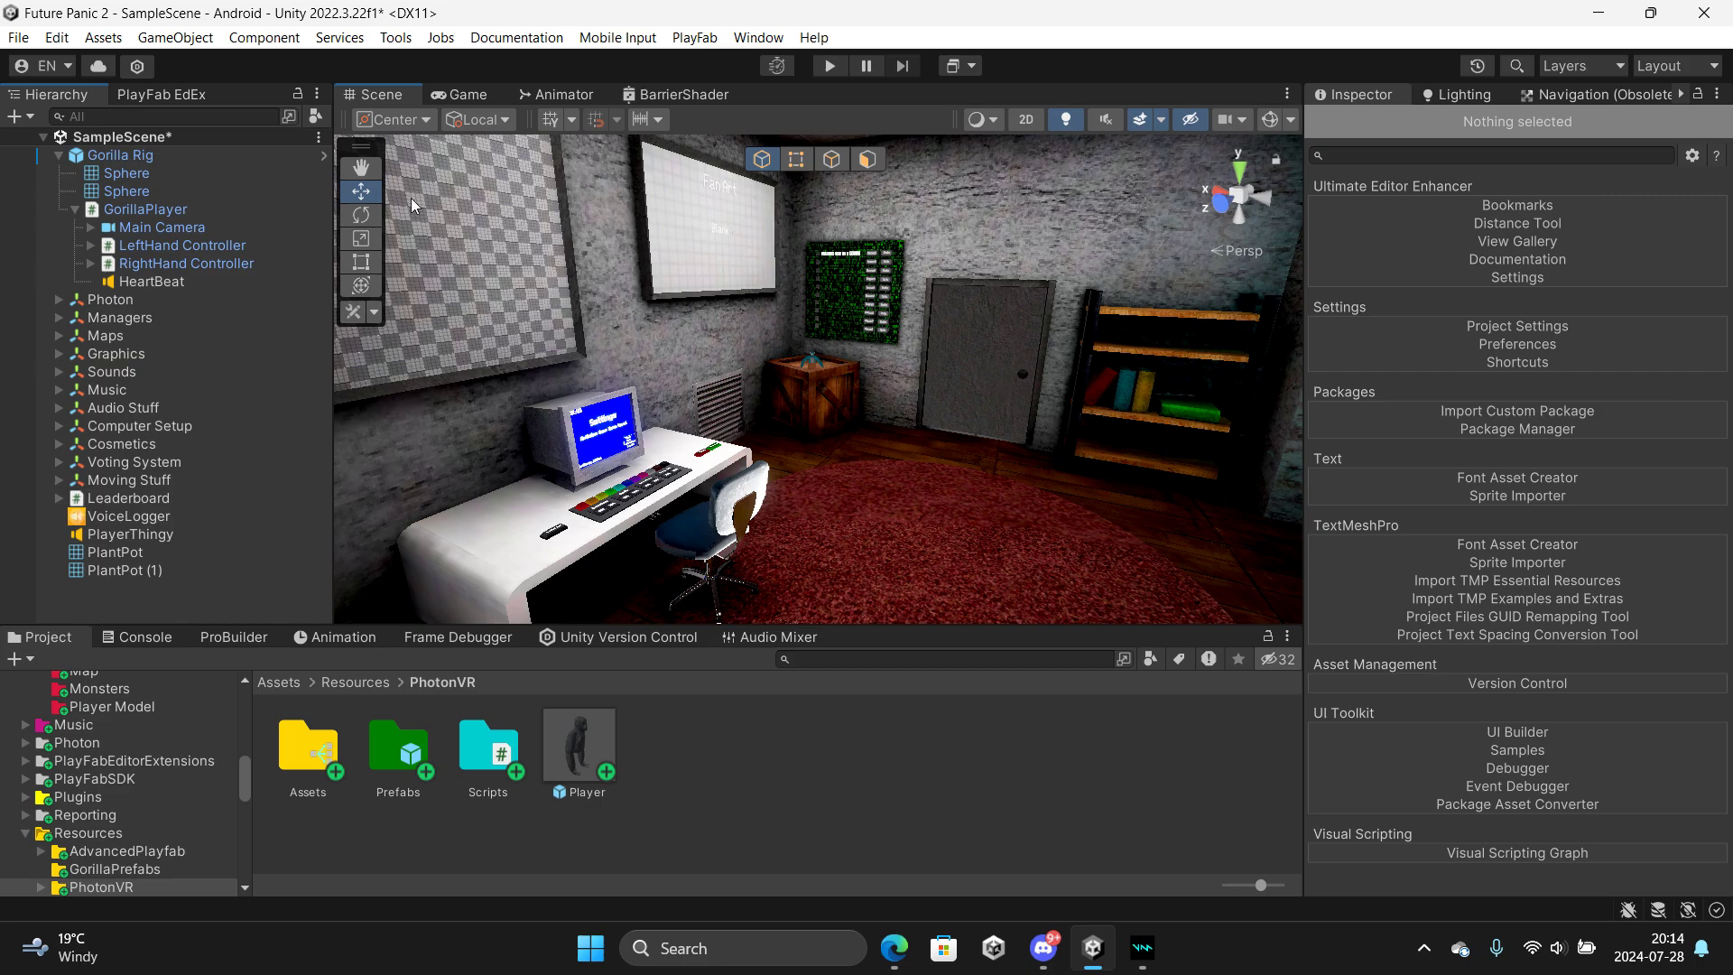
Select the LeftHand Controller, check its tag and Sphere Collider settings, and frame it in the scene
{"action": "left_click", "coordinate": [181, 246]}
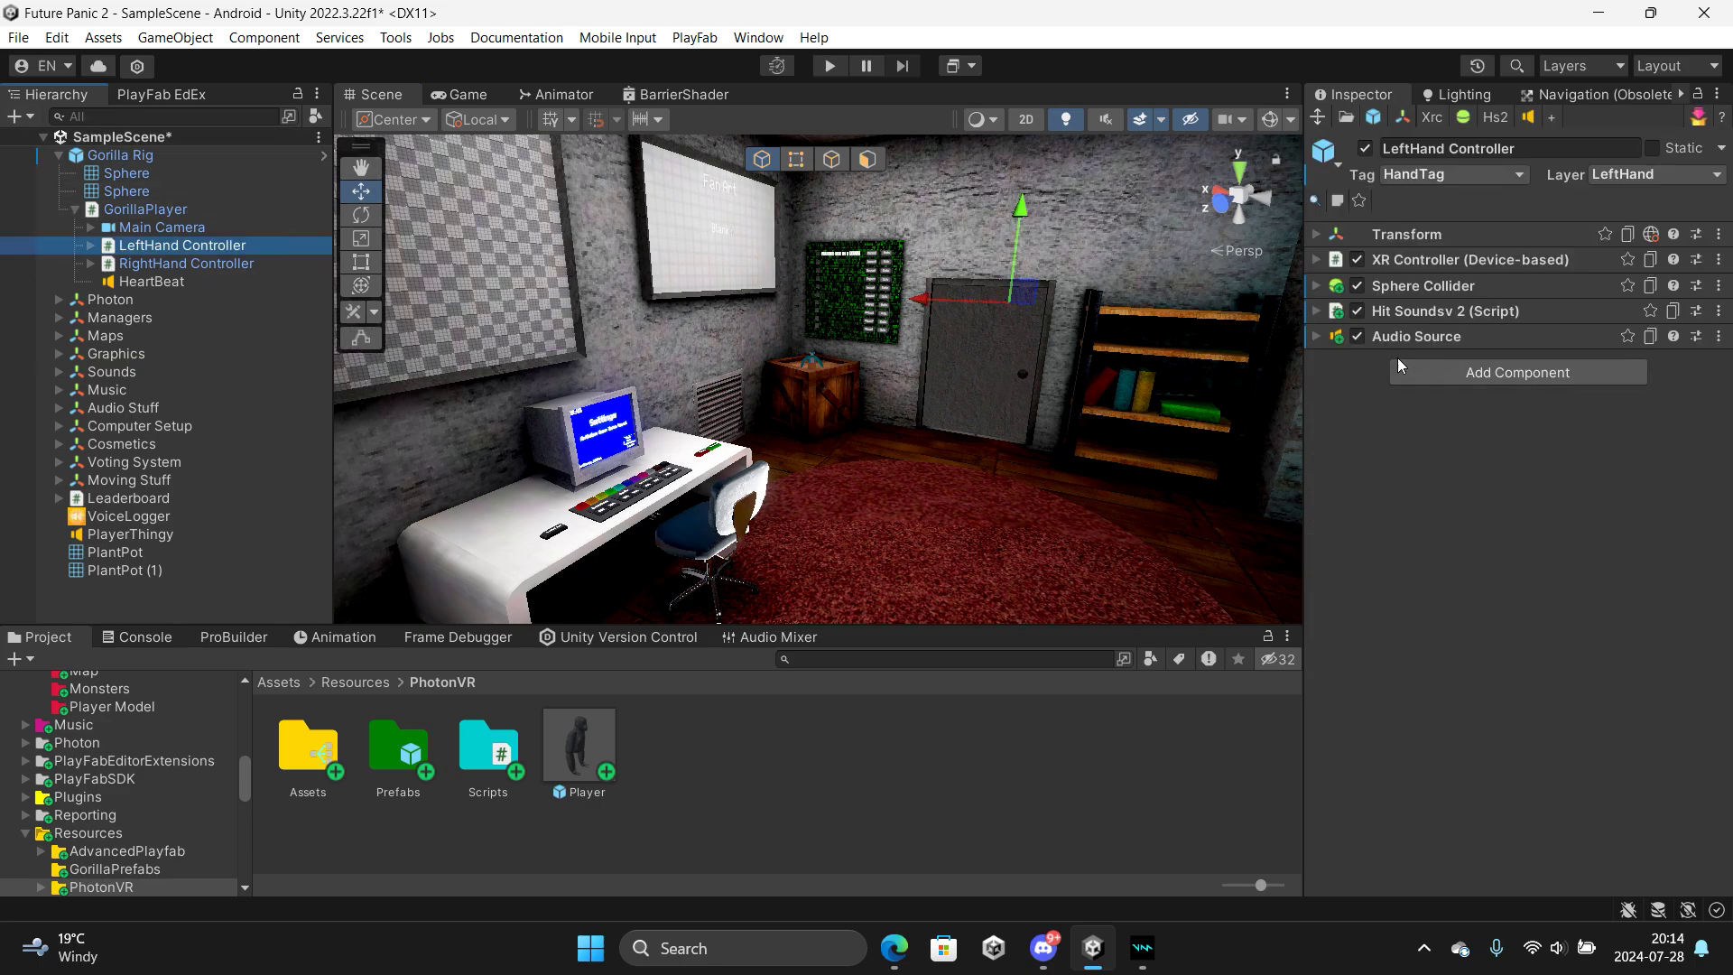
{"action": "left_click", "coordinate": [1462, 285]}
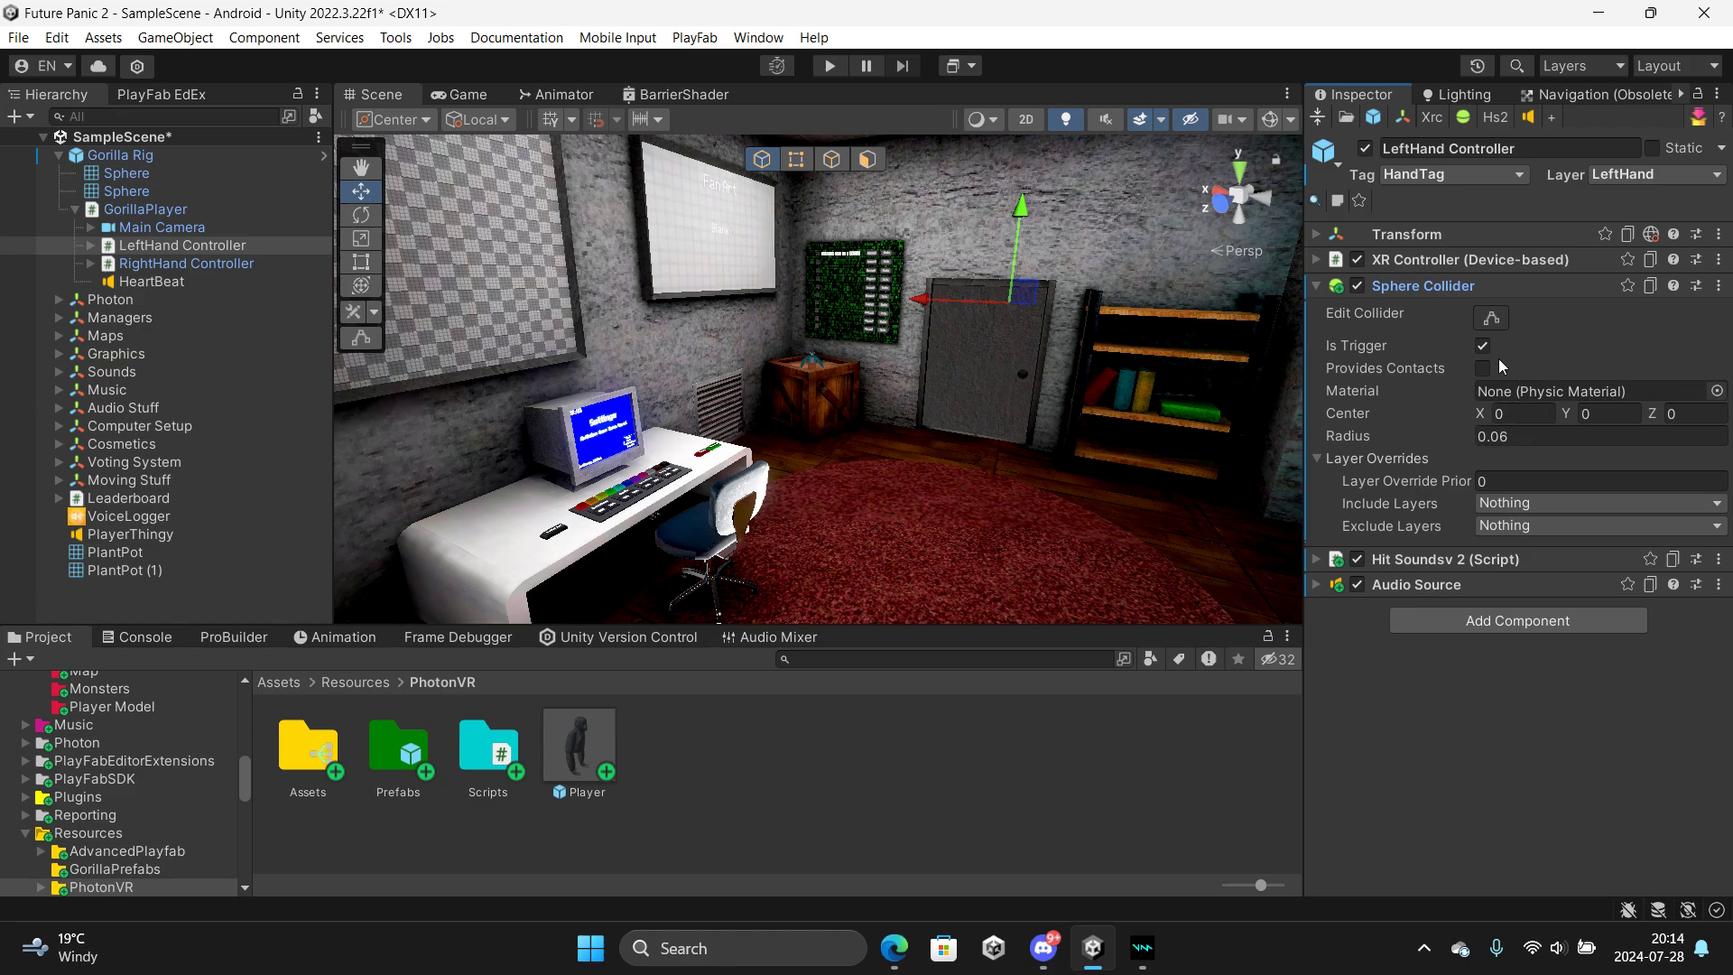
{"action": "left_click", "coordinate": [1462, 285]}
{"action": "key", "text": "f"}
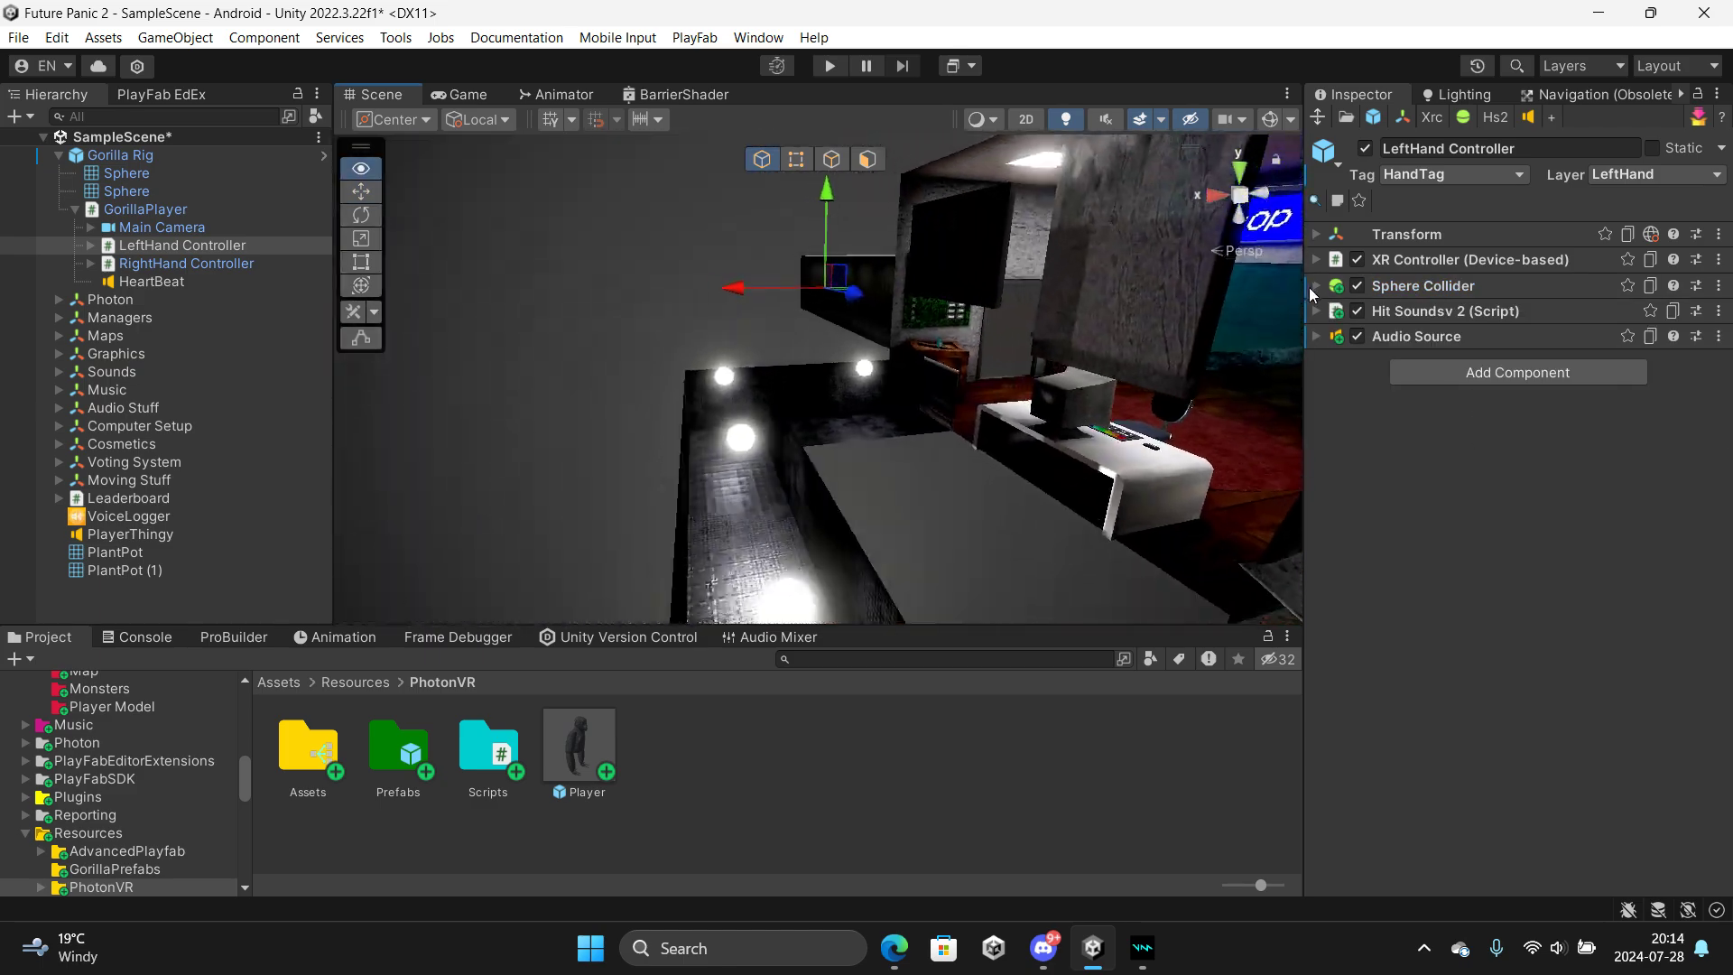
{"action": "left_click", "coordinate": [607, 291]}
{"action": "right_click_drag", "start_coordinate": [607, 292], "coordinate": [1147, 330]}
{"action": "key", "text": "s"}
{"action": "key", "text": "w"}
{"action": "key", "text": "w"}
{"action": "key", "text": "a"}
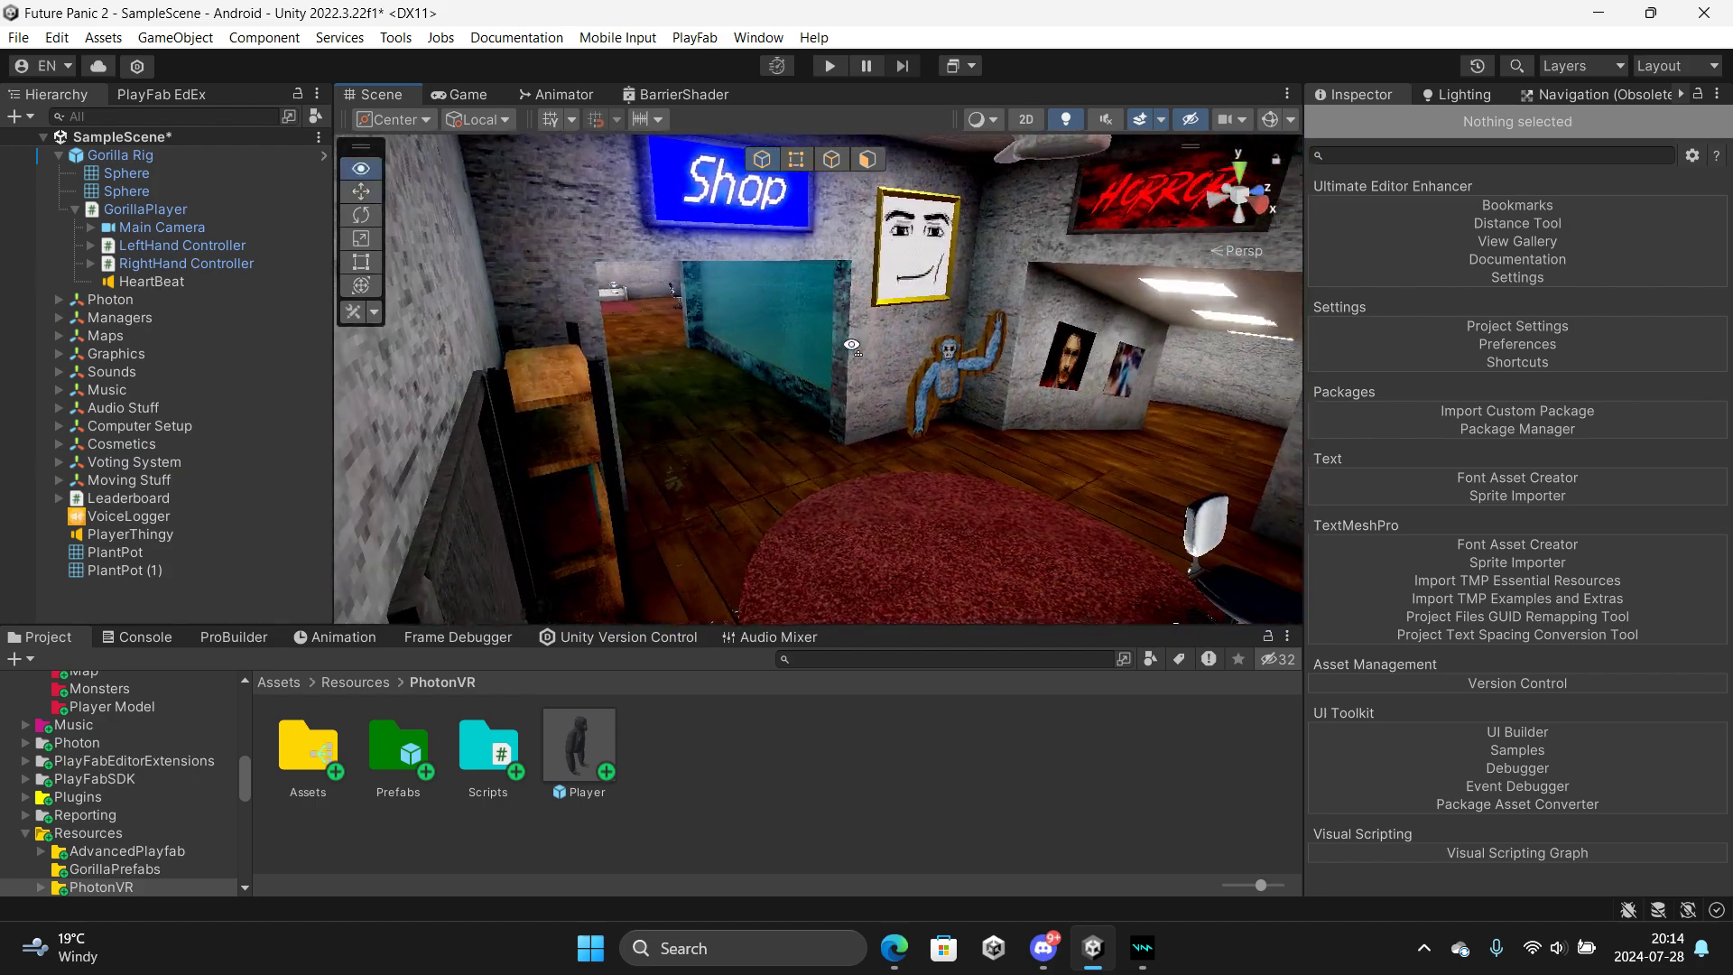